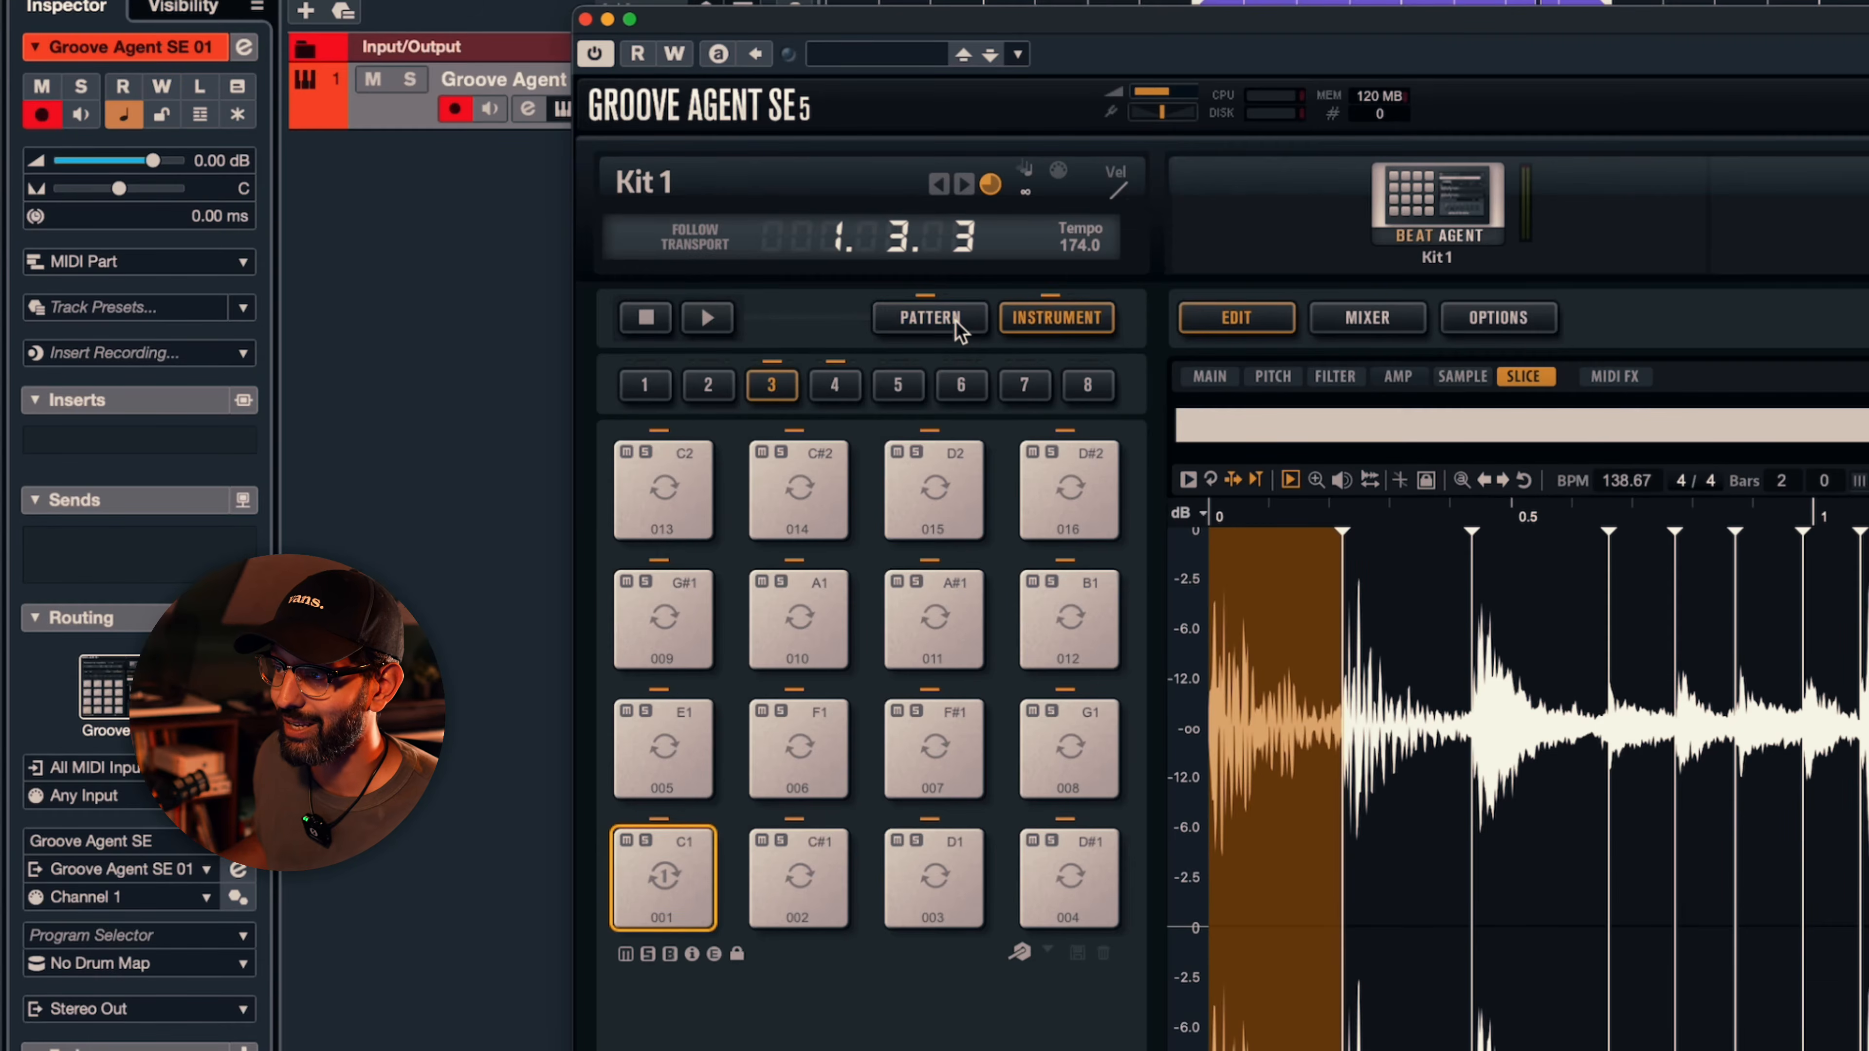
{"action": "left_click", "coordinate": [956, 319]}
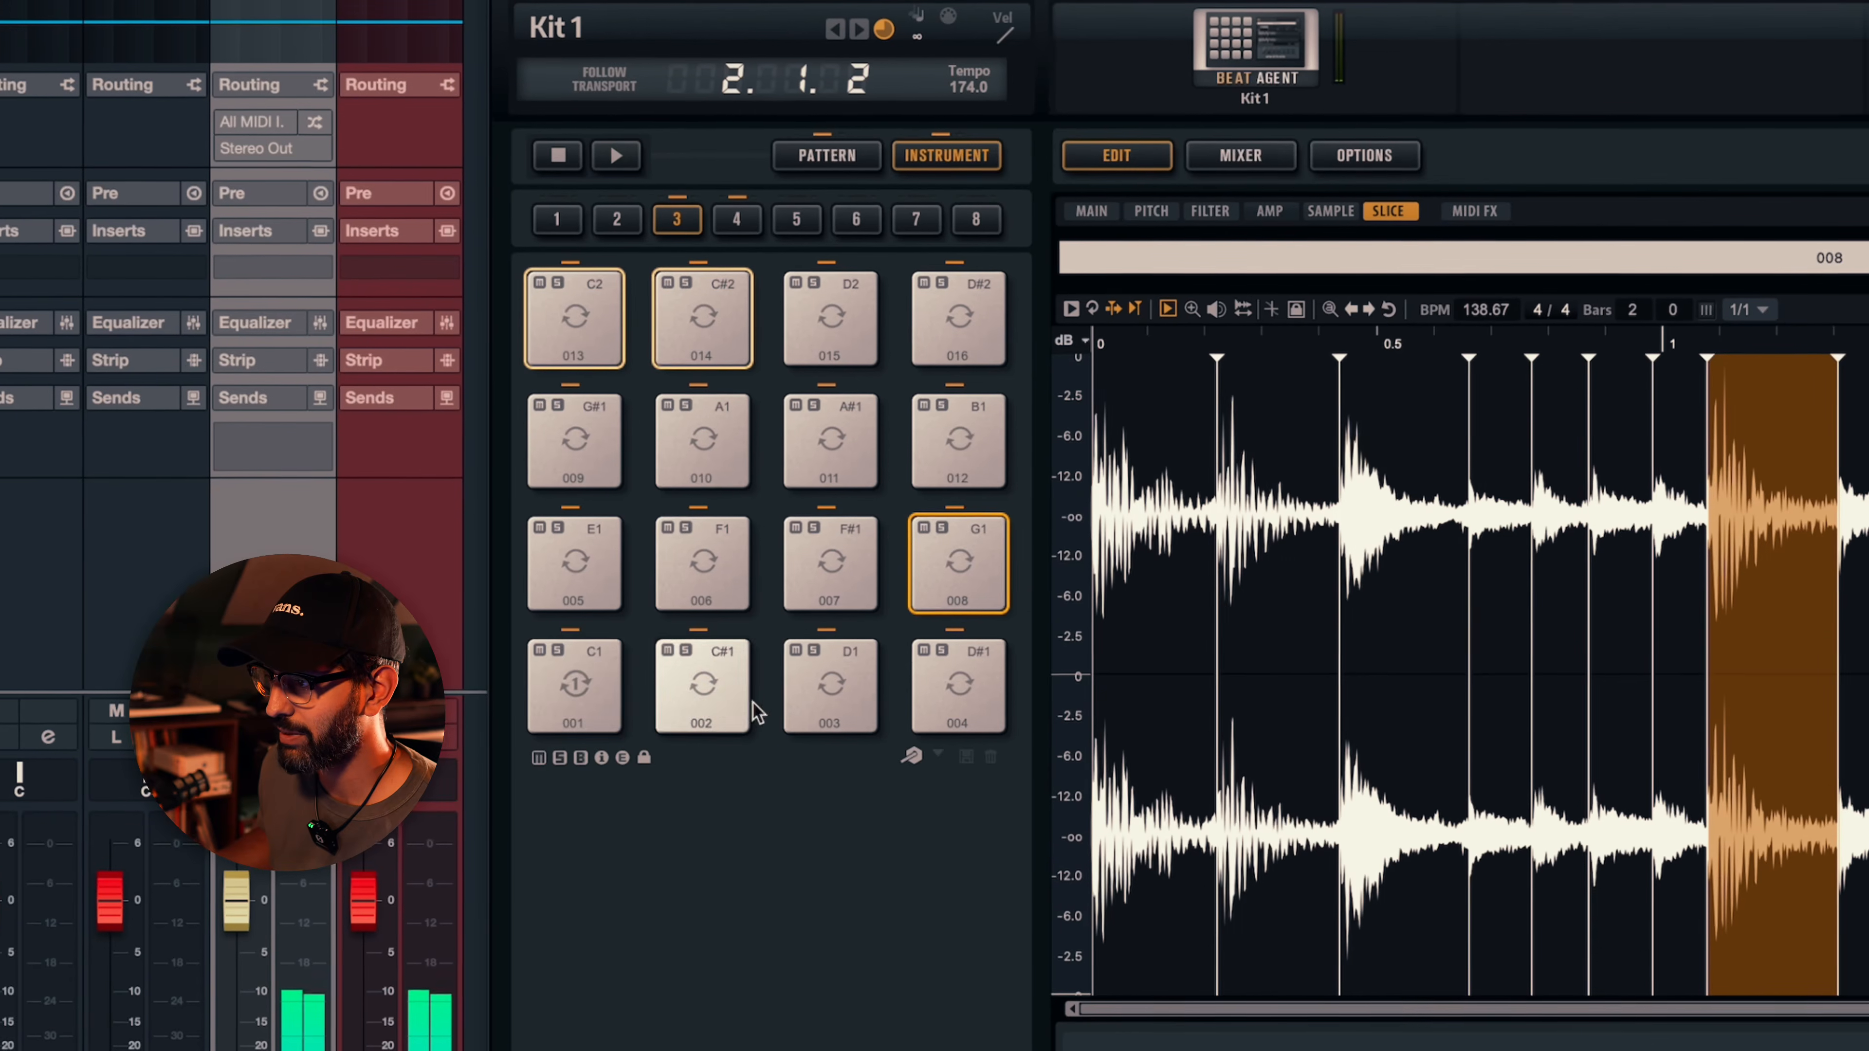
- Select pads 001, 002, 008, 013 and 014 together and assign their output to Out 2
{"action": "left_click", "coordinate": [710, 699], "text": "super"}
{"action": "left_click", "coordinate": [571, 700], "text": "super"}
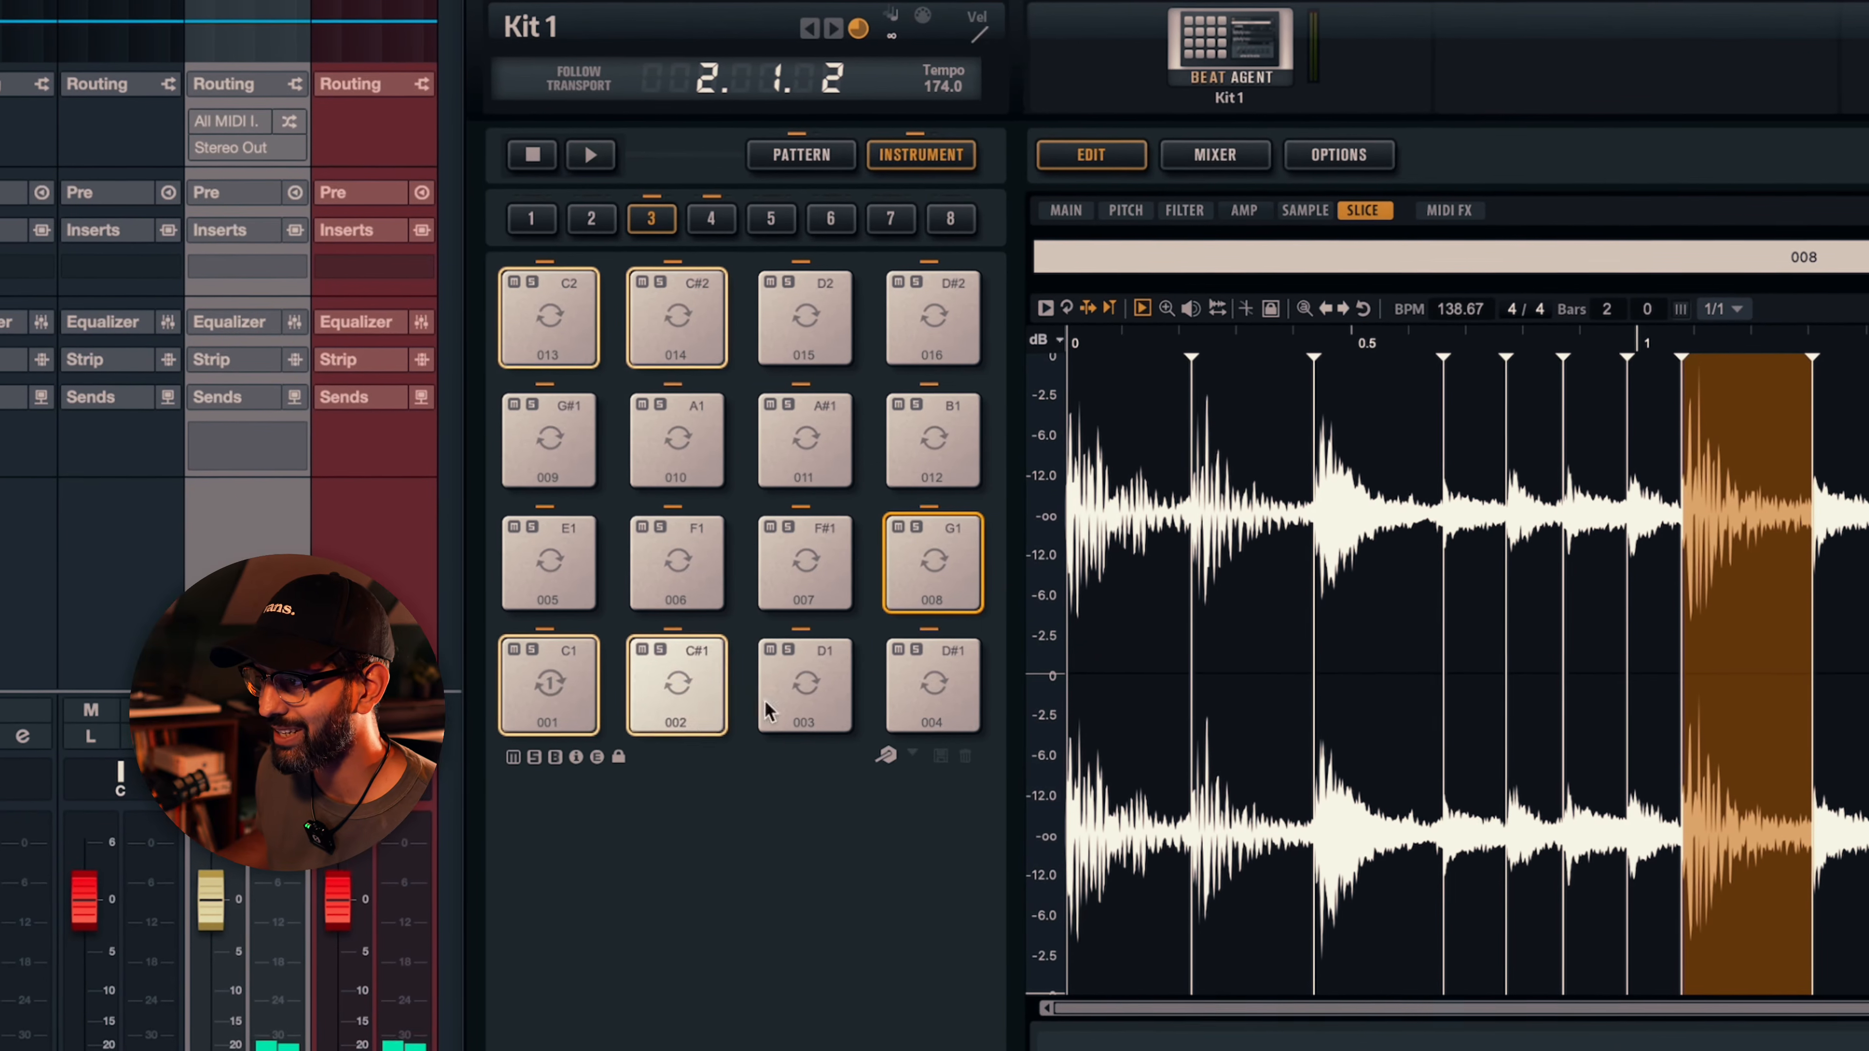
{"action": "right_click", "coordinate": [980, 556]}
{"action": "mouse_move", "coordinate": [1104, 716]}
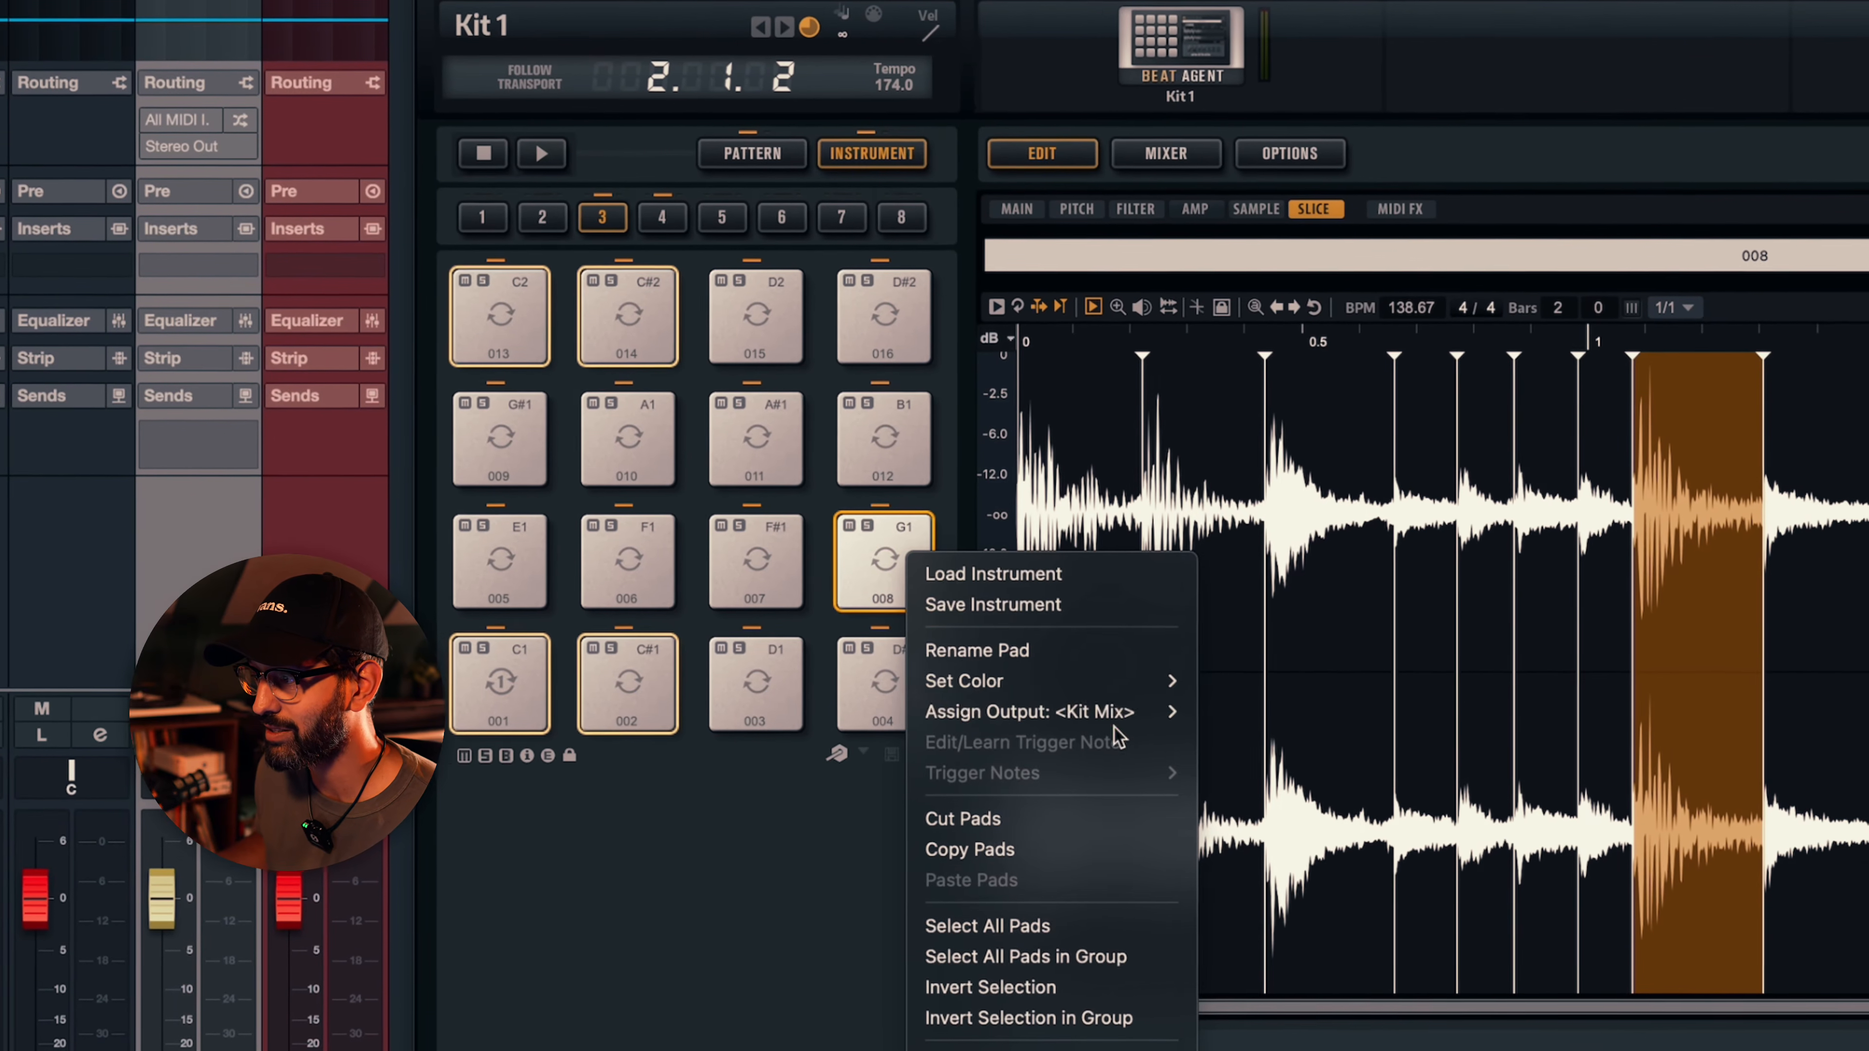
{"action": "mouse_move", "coordinate": [1320, 502]}
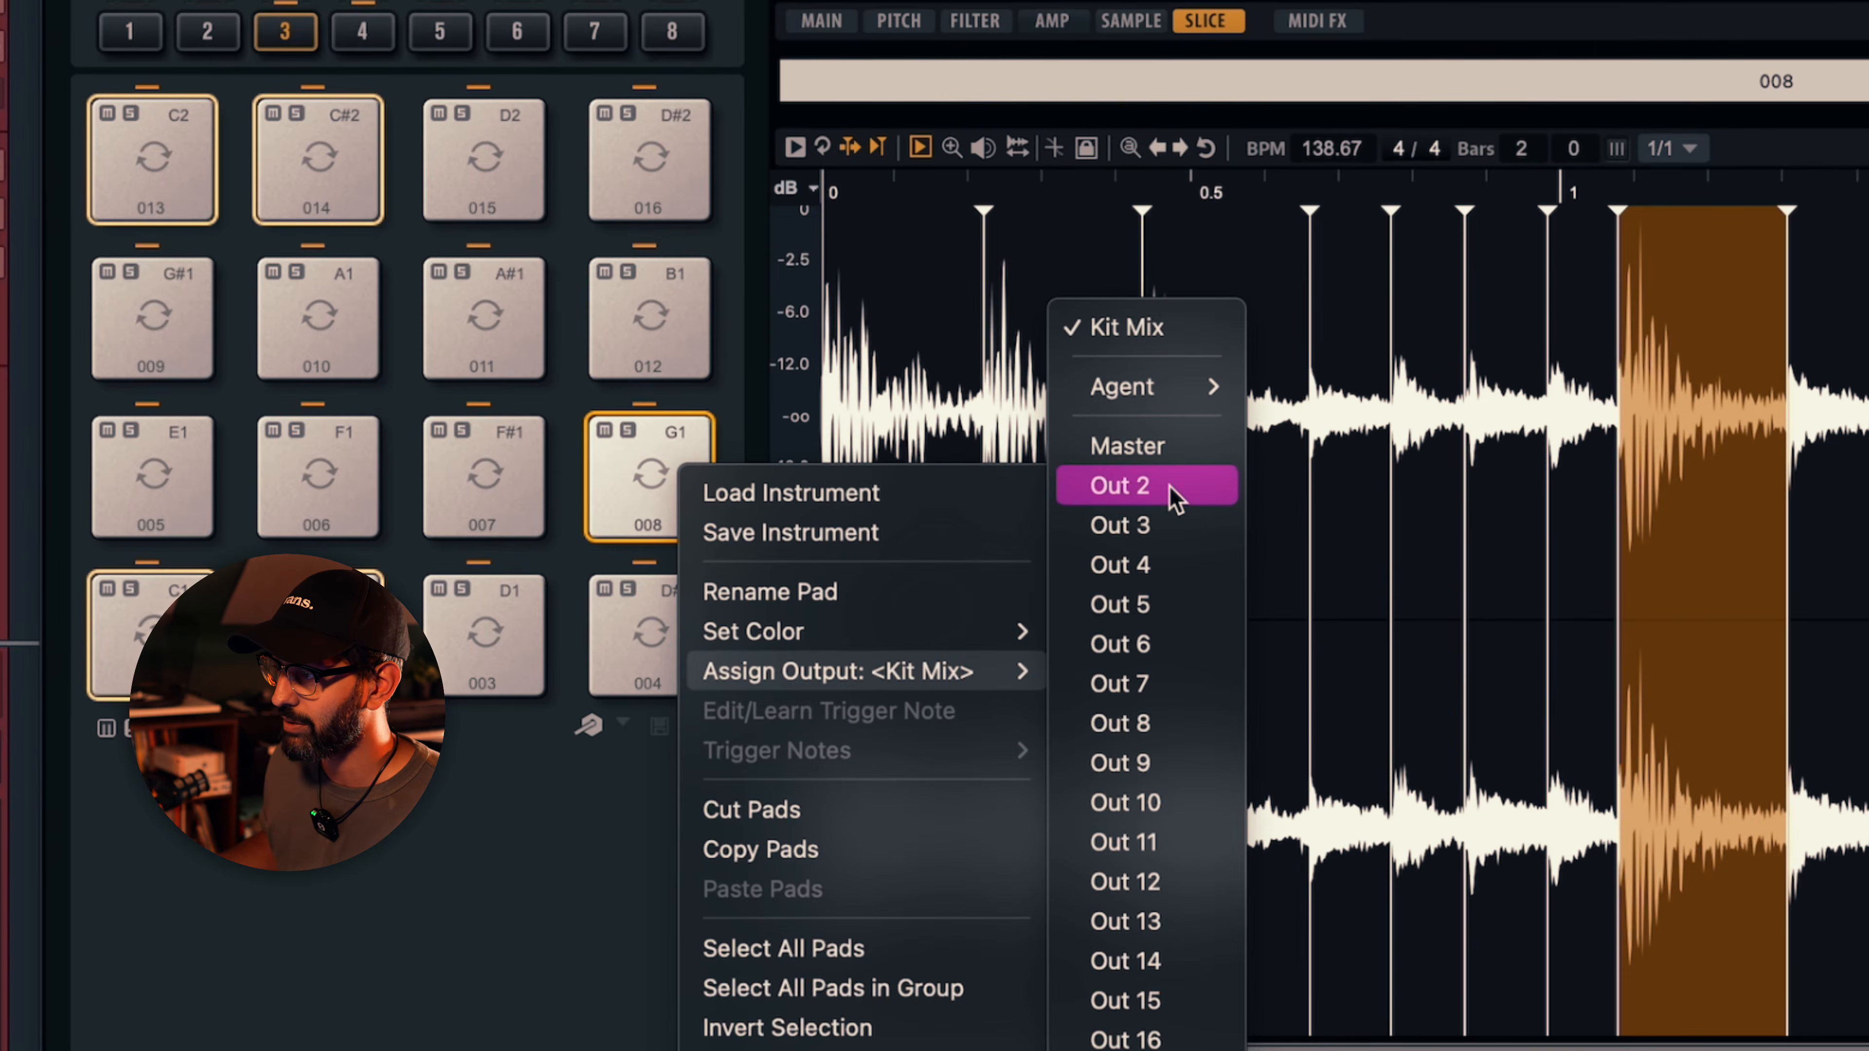
{"action": "left_click", "coordinate": [1170, 488]}
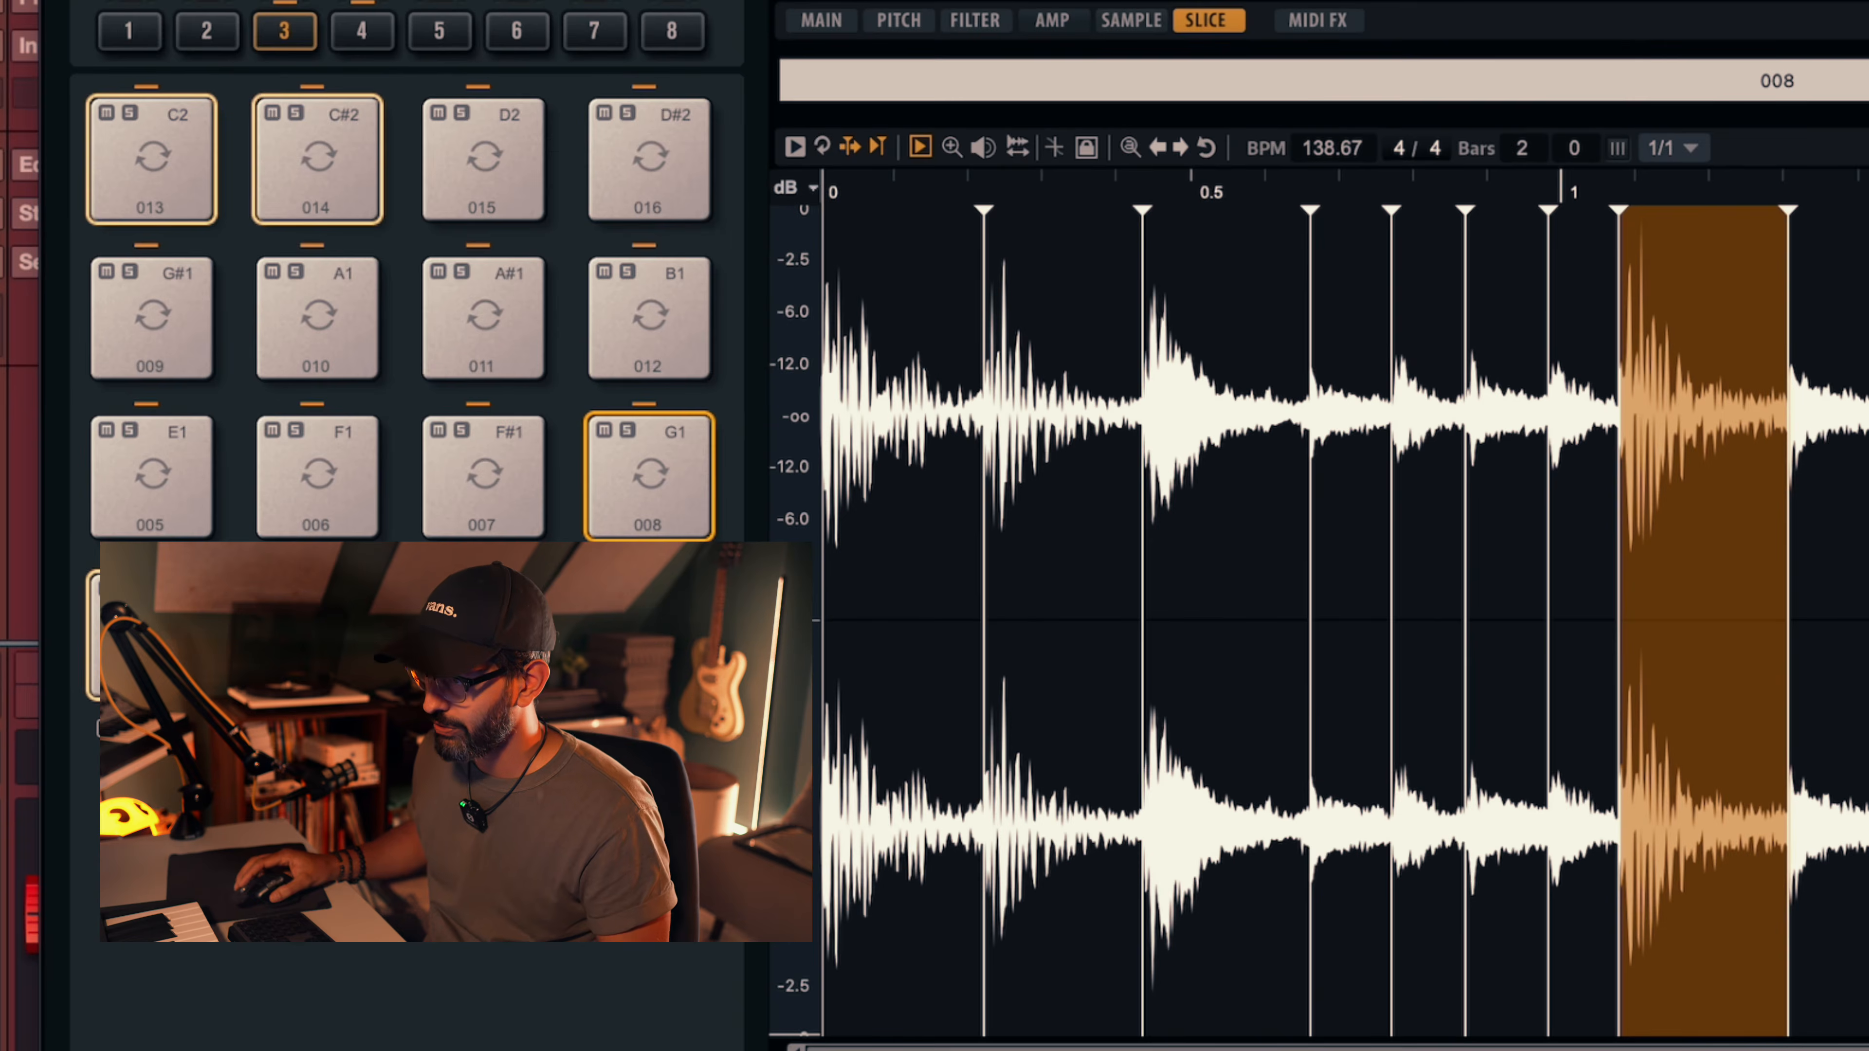
- Select pads 003 and 007 together and assign their output to Out 3
{"action": "left_click", "coordinate": [475, 655]}
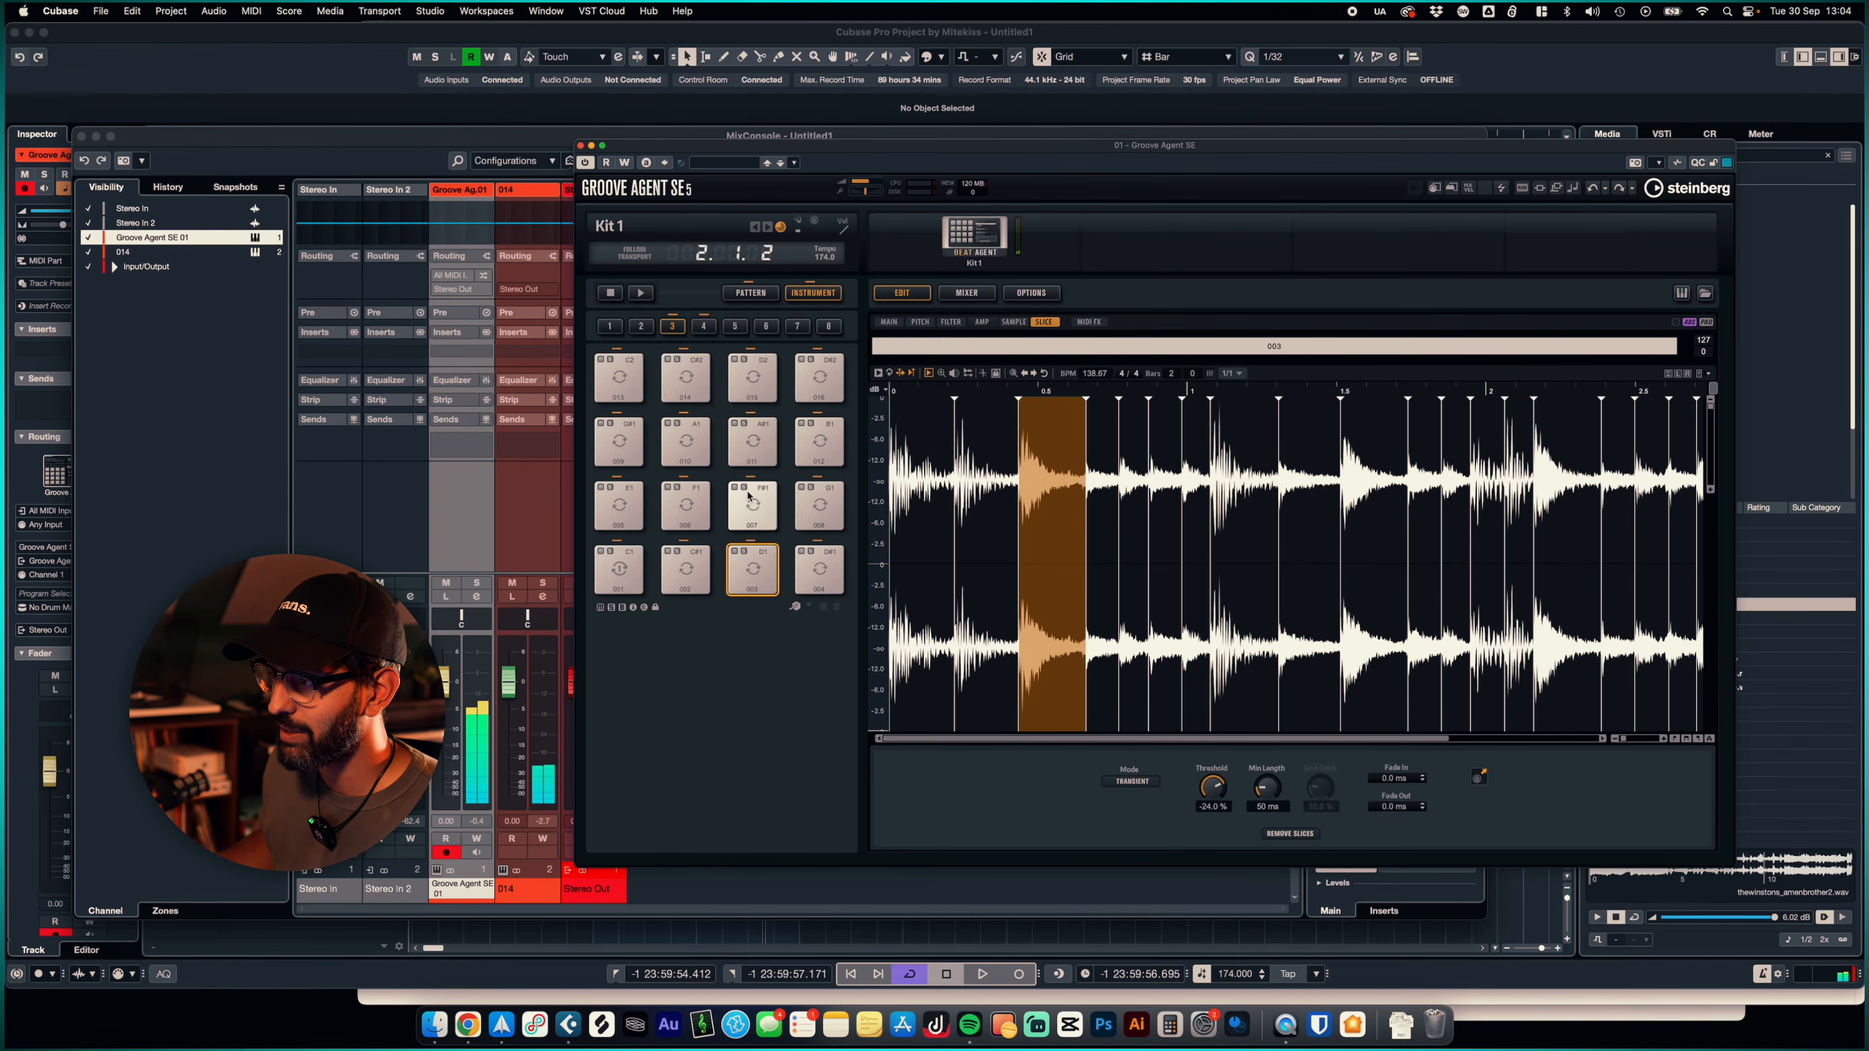
{"action": "left_click", "coordinate": [749, 497]}
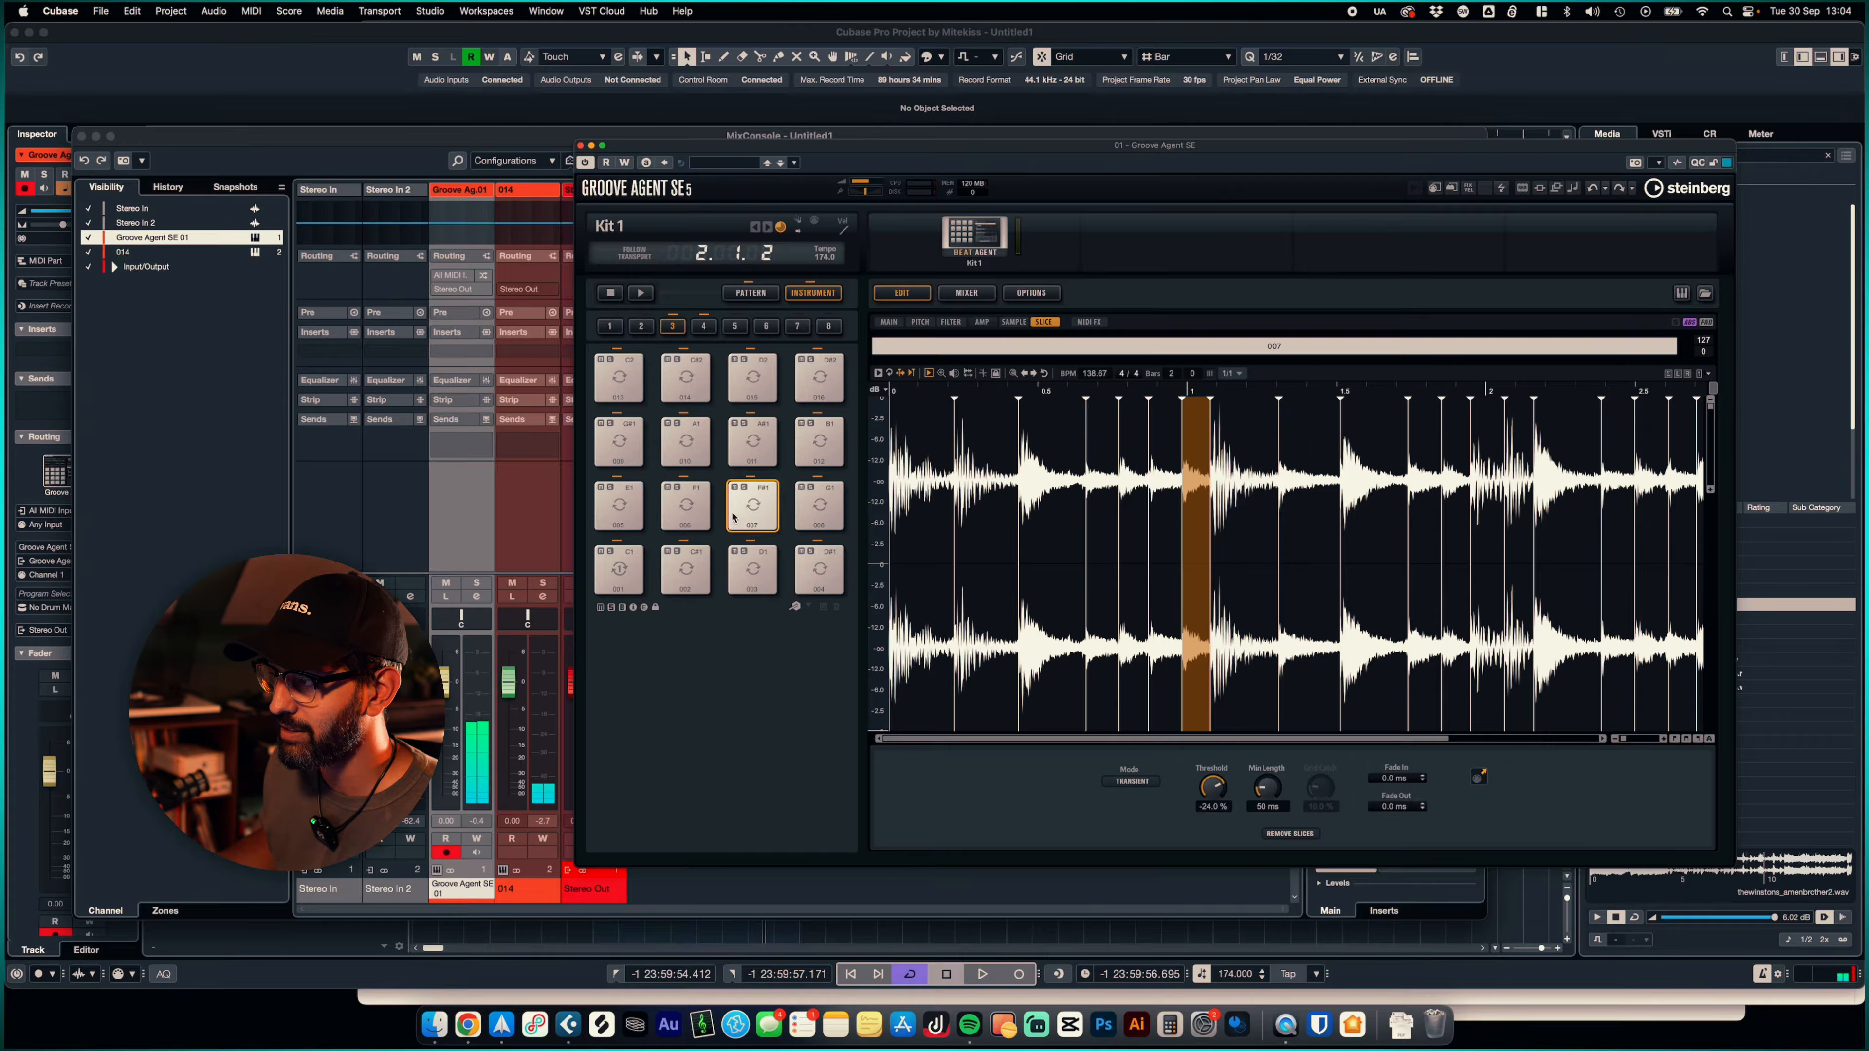
{"action": "right_click", "coordinate": [758, 512]}
{"action": "mouse_move", "coordinate": [904, 597]}
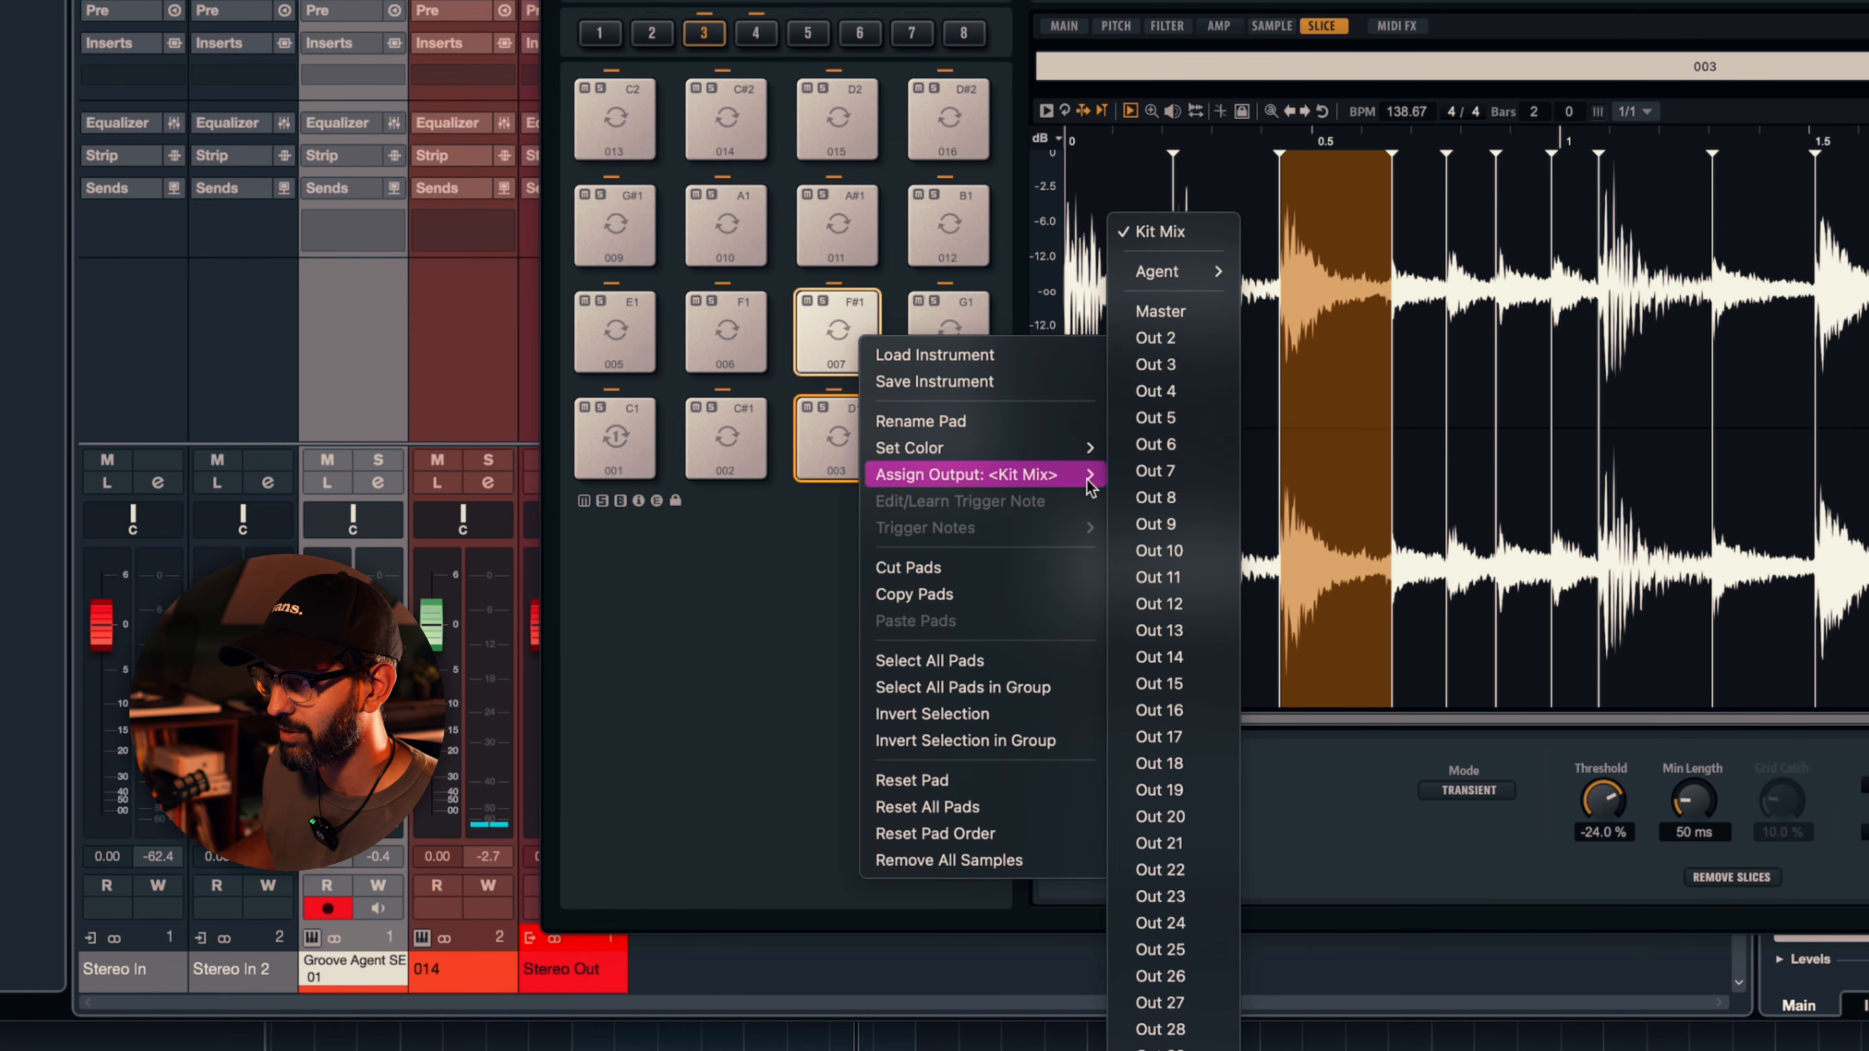
{"action": "left_click", "coordinate": [1191, 368]}
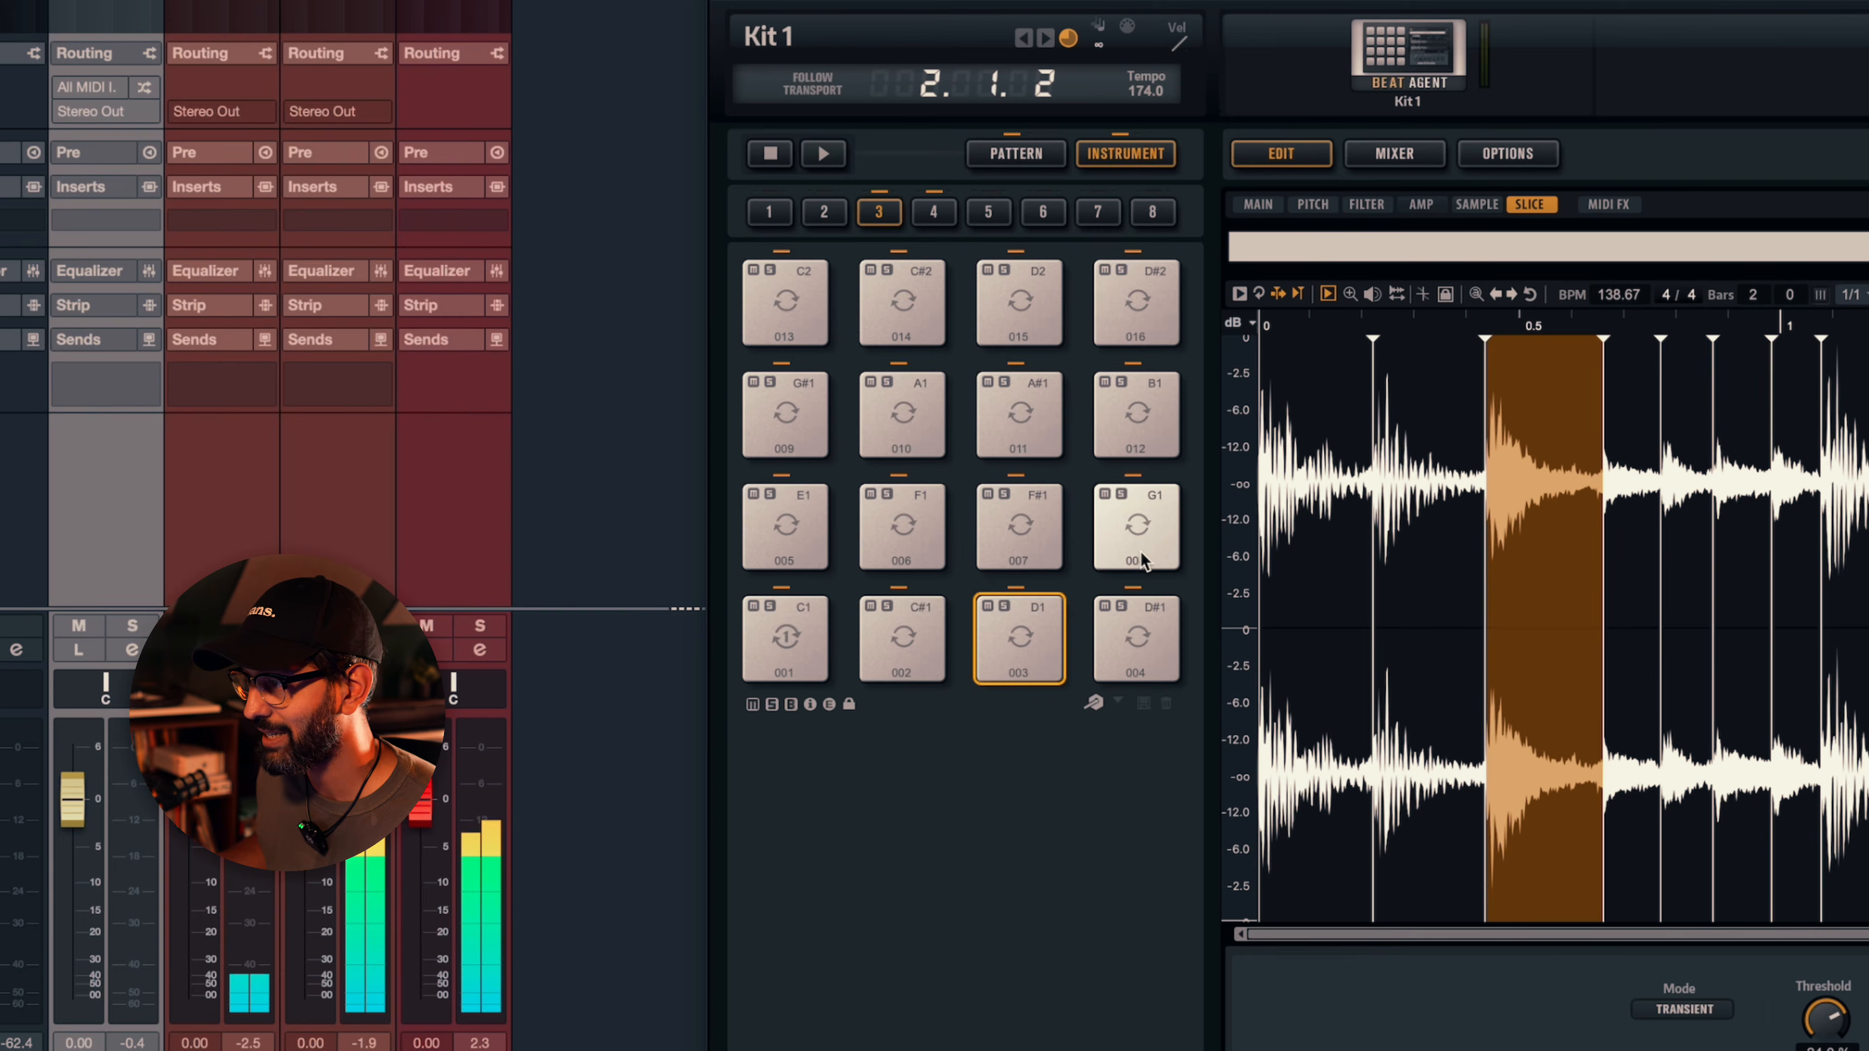
- Assign the selected pads 006, 009, 011 and 016 to Out 4
{"action": "right_click", "coordinate": [926, 524]}
{"action": "mouse_move", "coordinate": [1033, 610]}
{"action": "left_click", "coordinate": [1124, 538]}
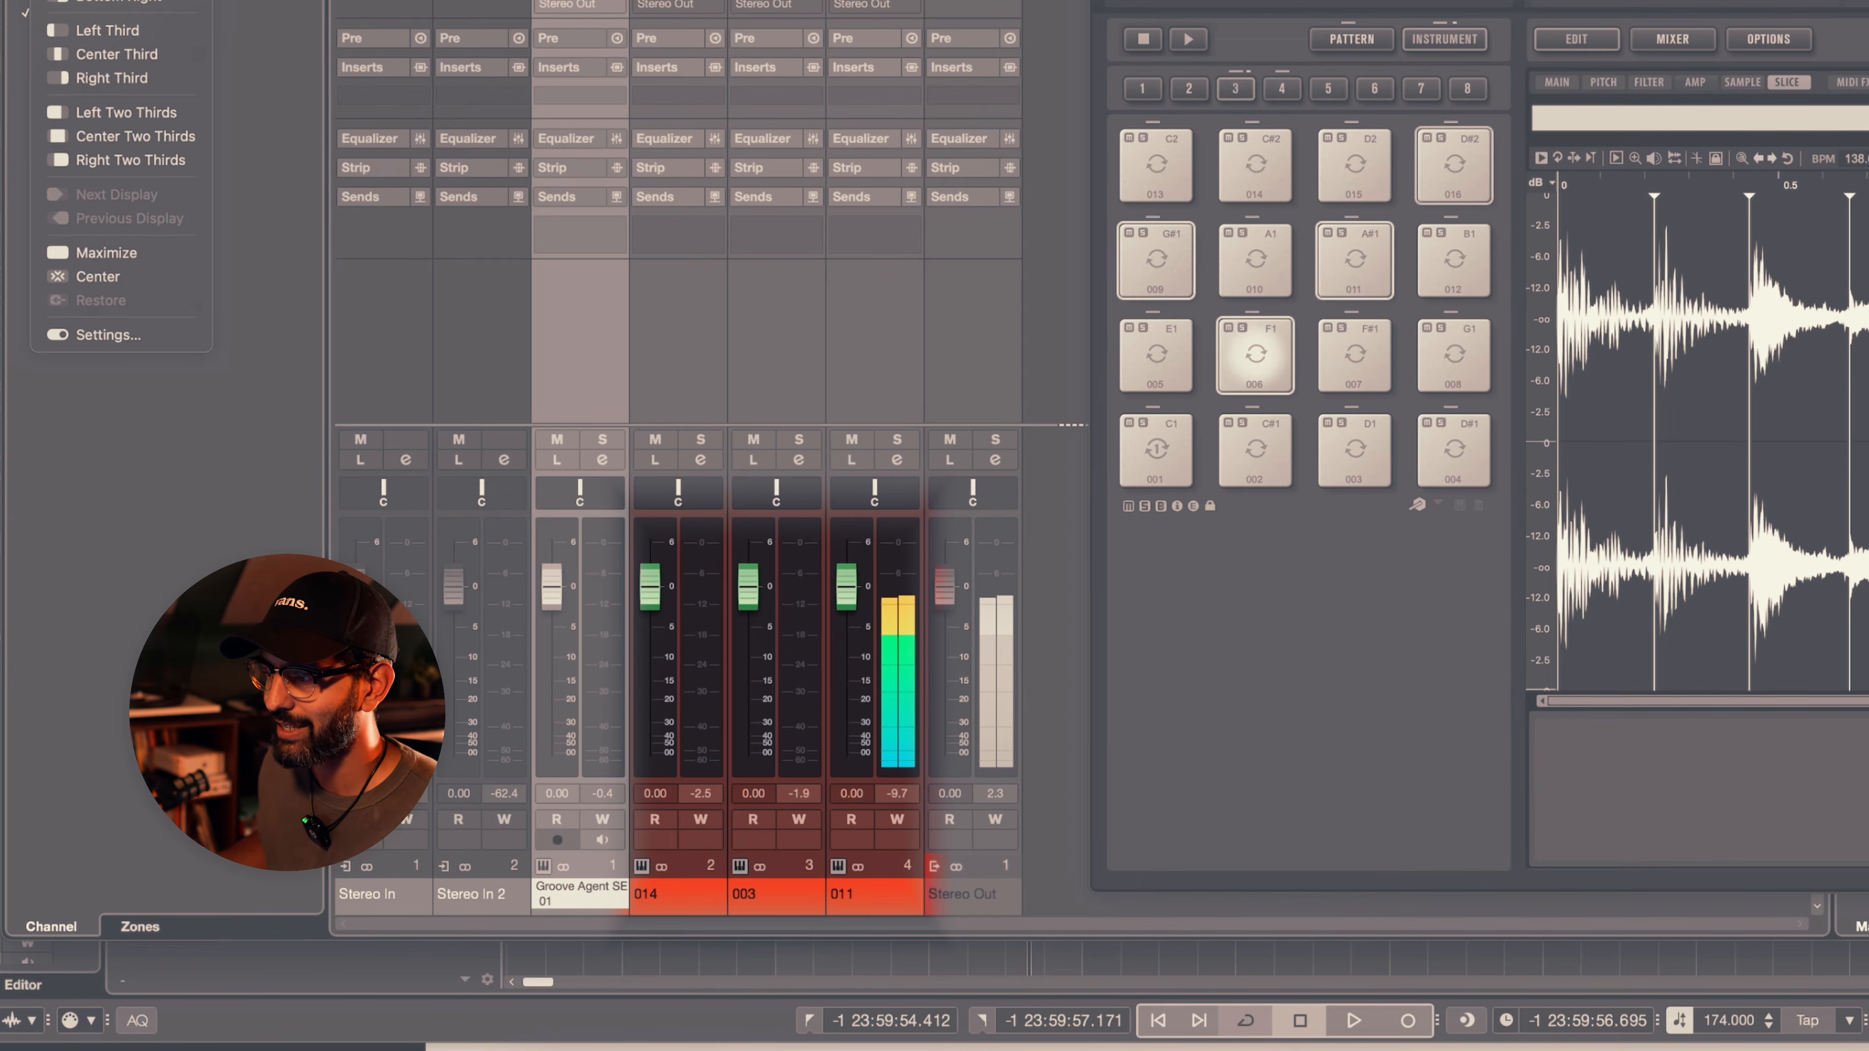
{"action": "key", "text": "Escape"}
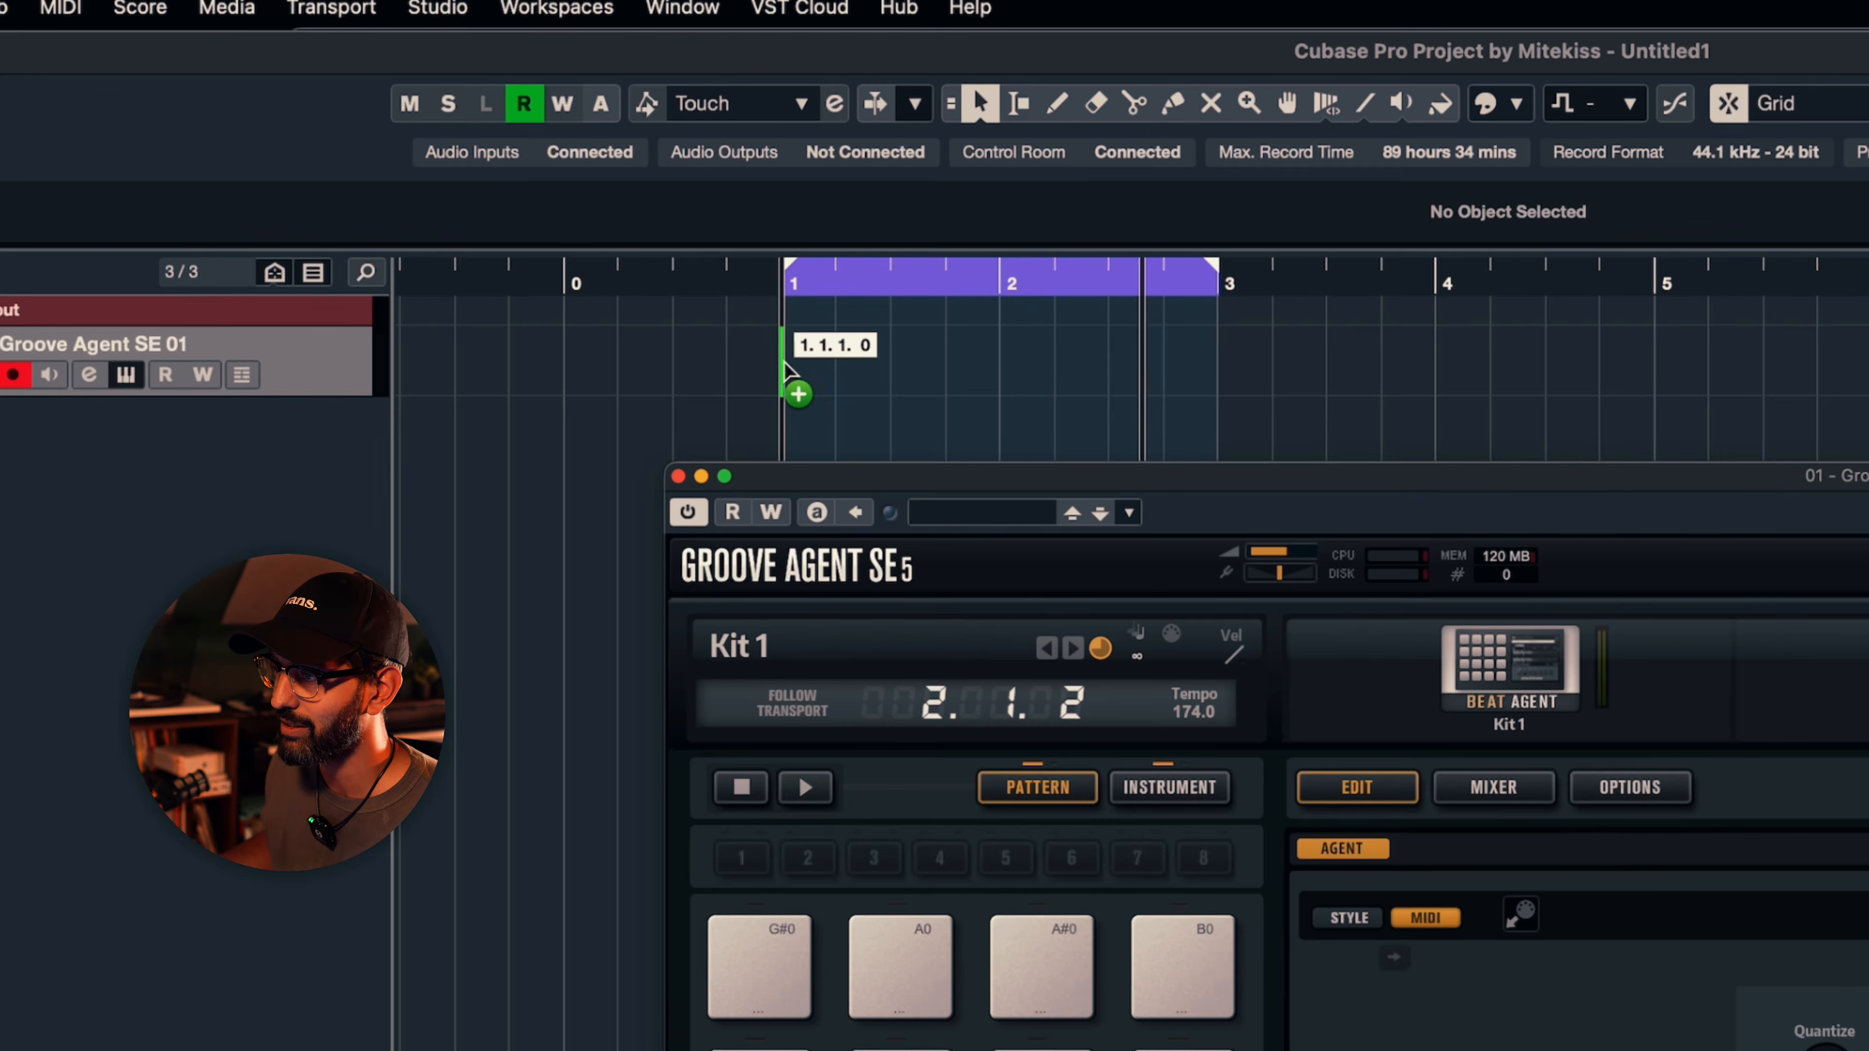
- Place the slices' MIDI pattern at bar 1 of the Groove Agent SE 01 track and audition it
{"action": "left_click_drag", "start_coordinate": [786, 368], "coordinate": [785, 360]}
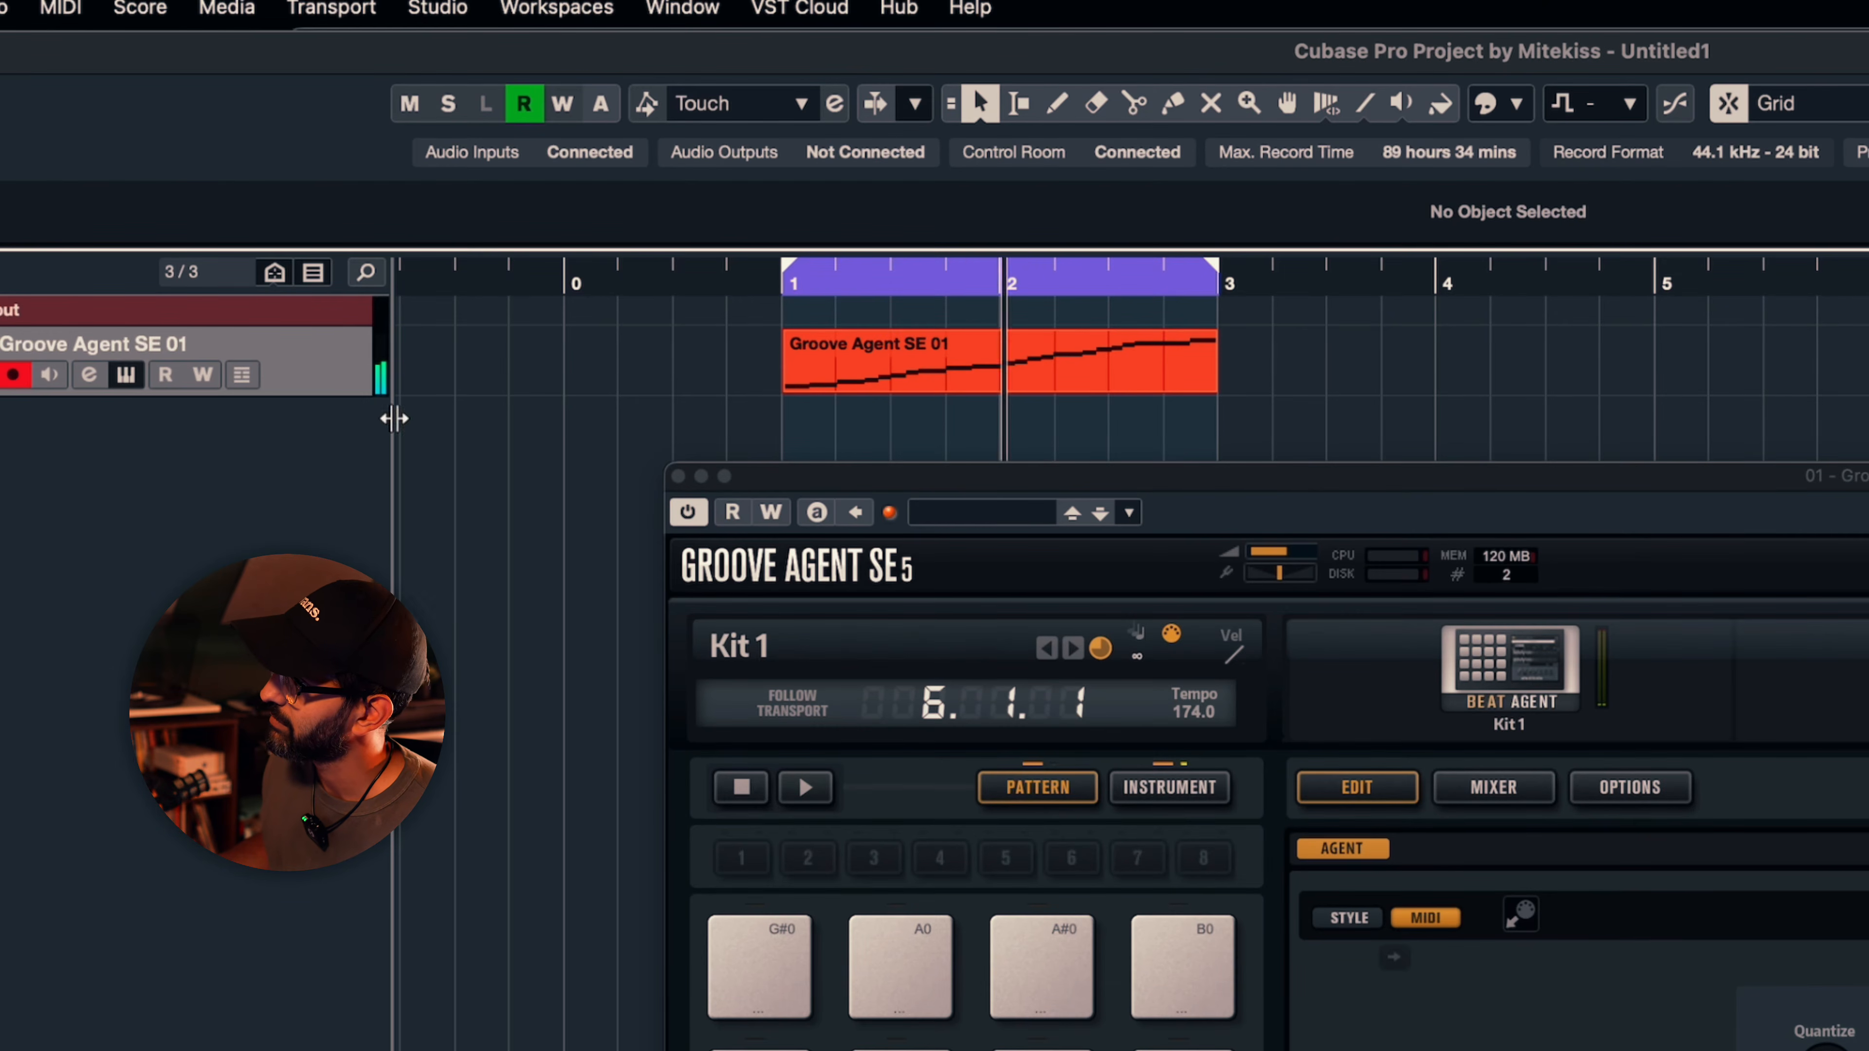
{"action": "left_click_drag", "start_coordinate": [322, 395], "coordinate": [322, 693]}
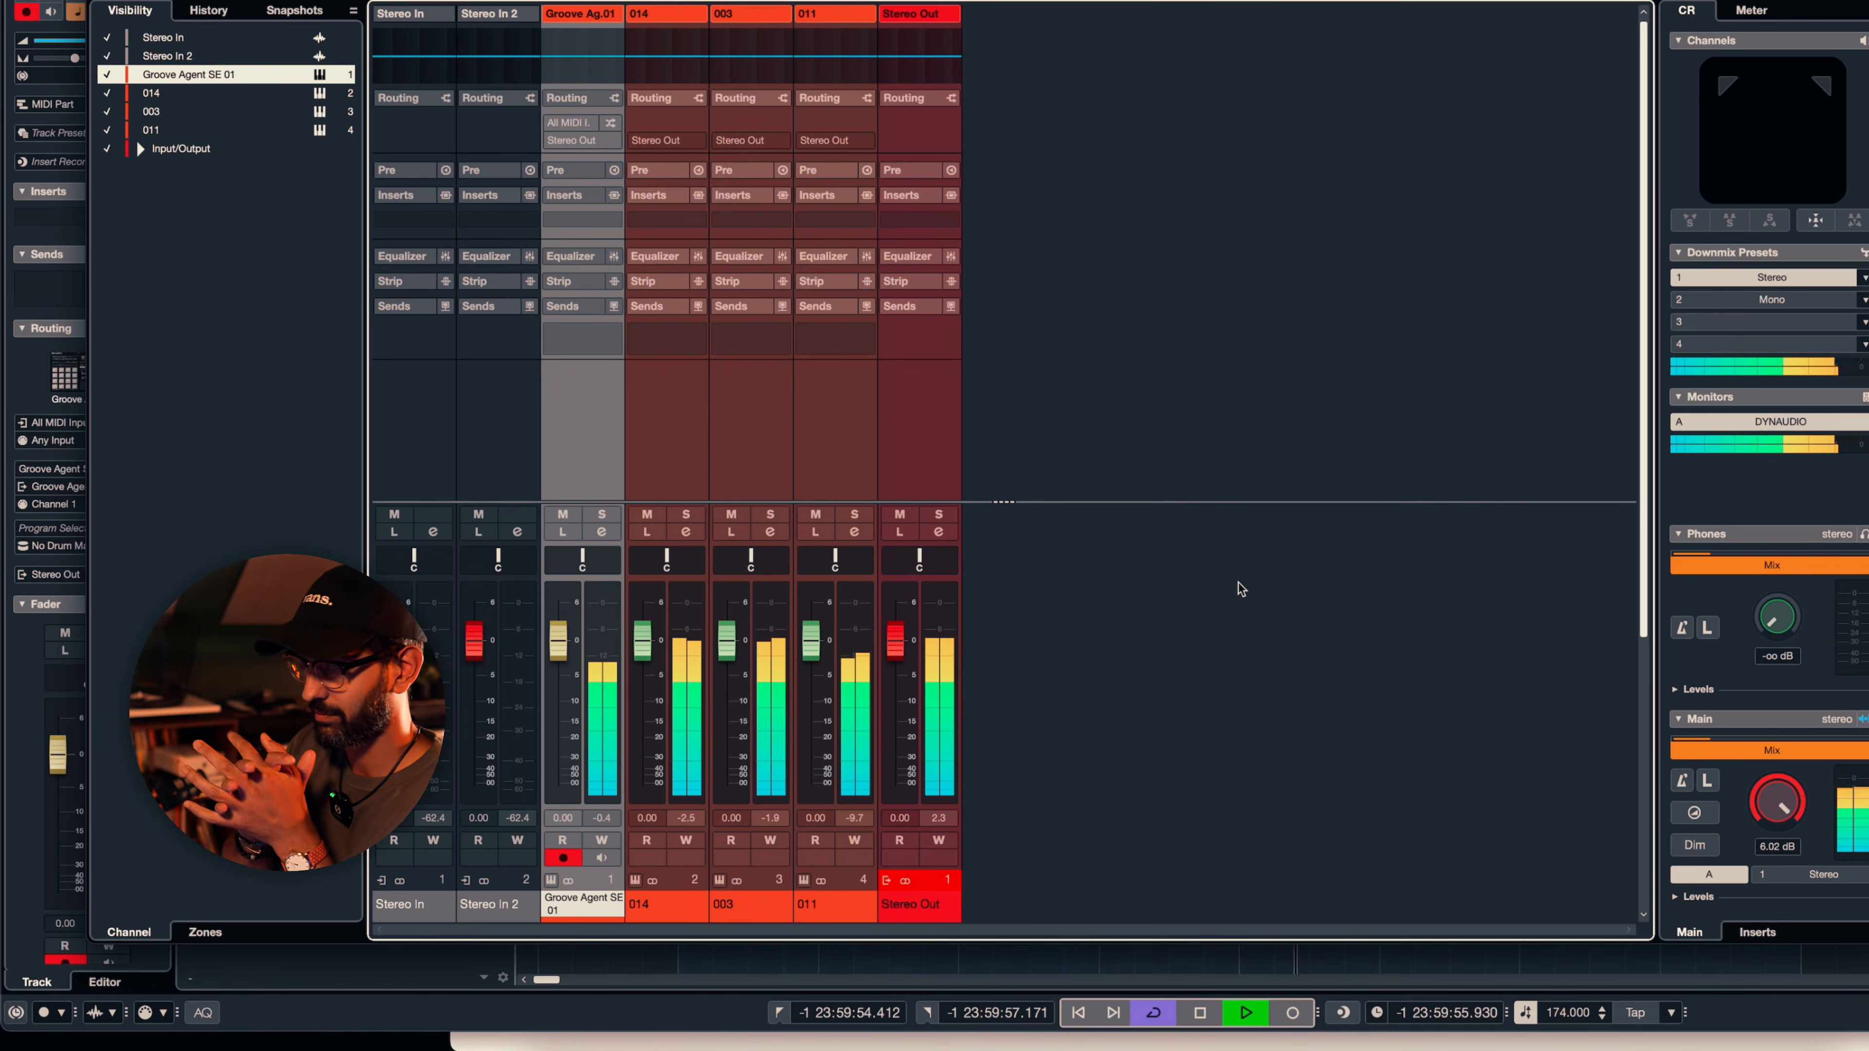
{"action": "key", "text": "space"}
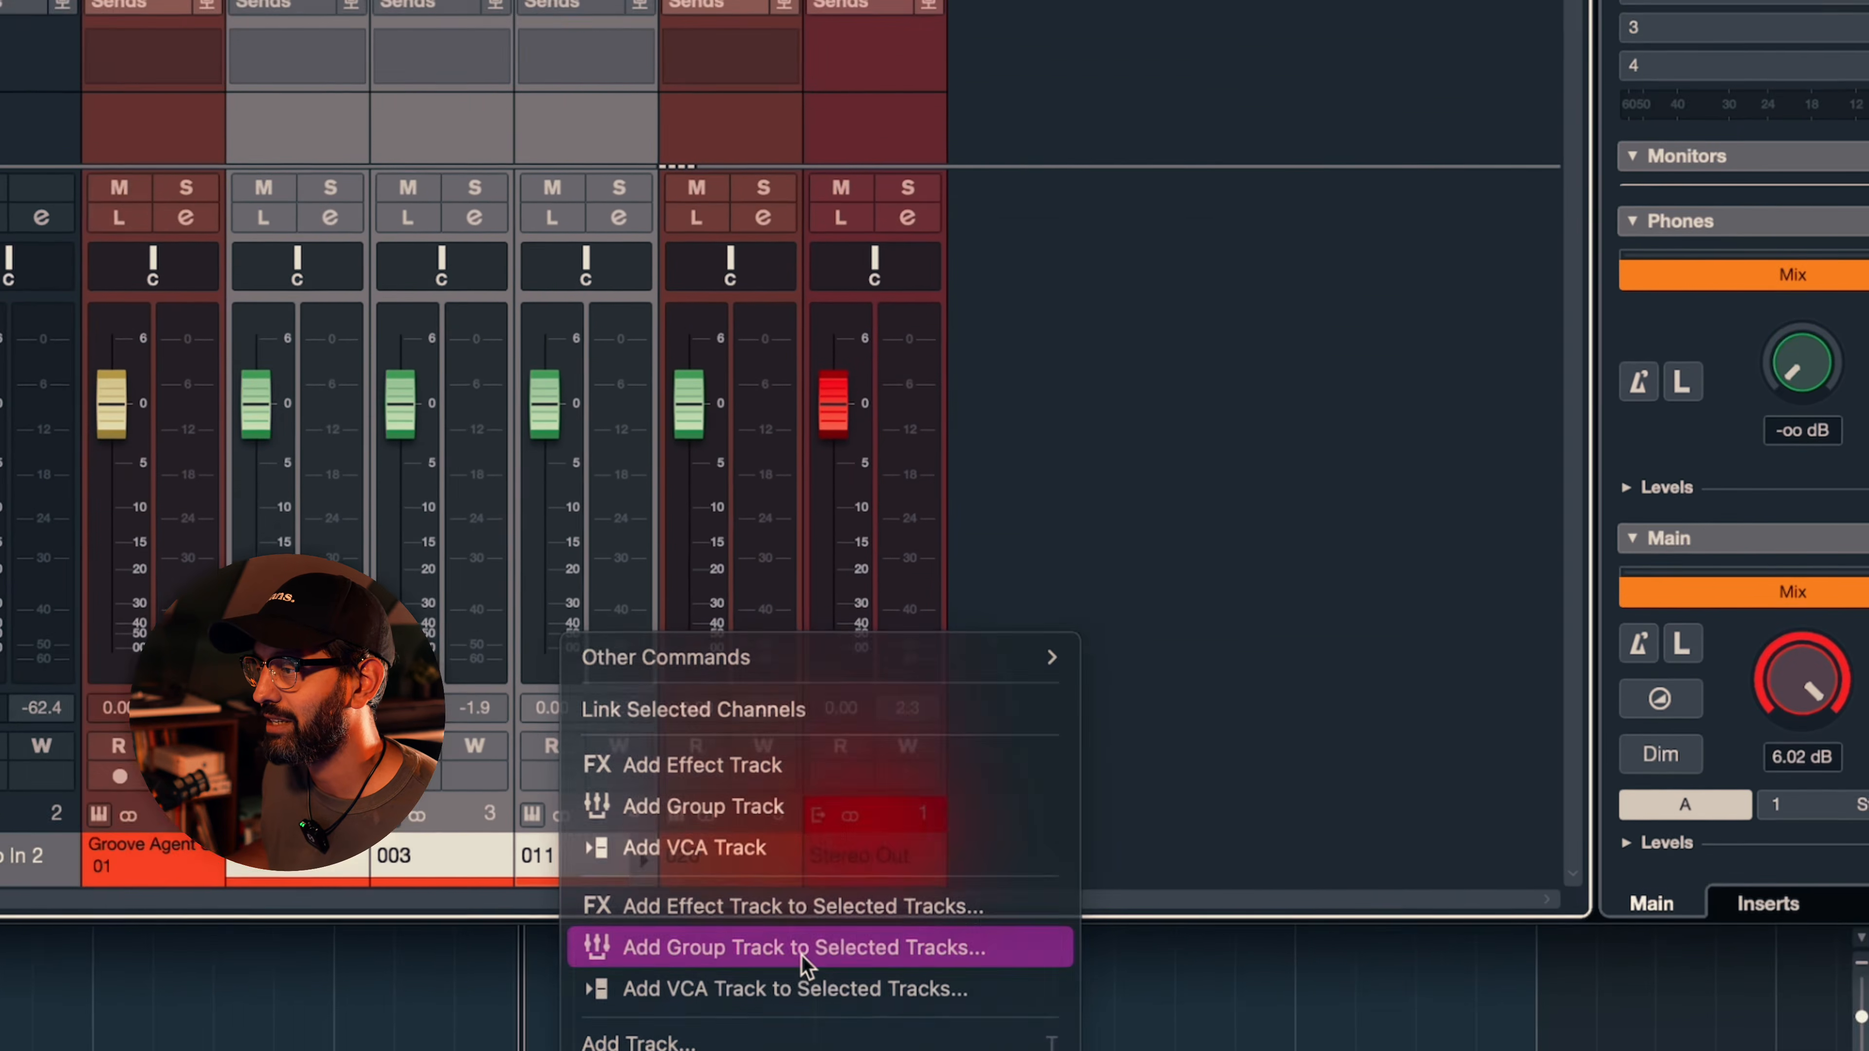
- Add a stereo group track named Amen Group to the selected drum output channels
{"action": "left_click", "coordinate": [1148, 759]}
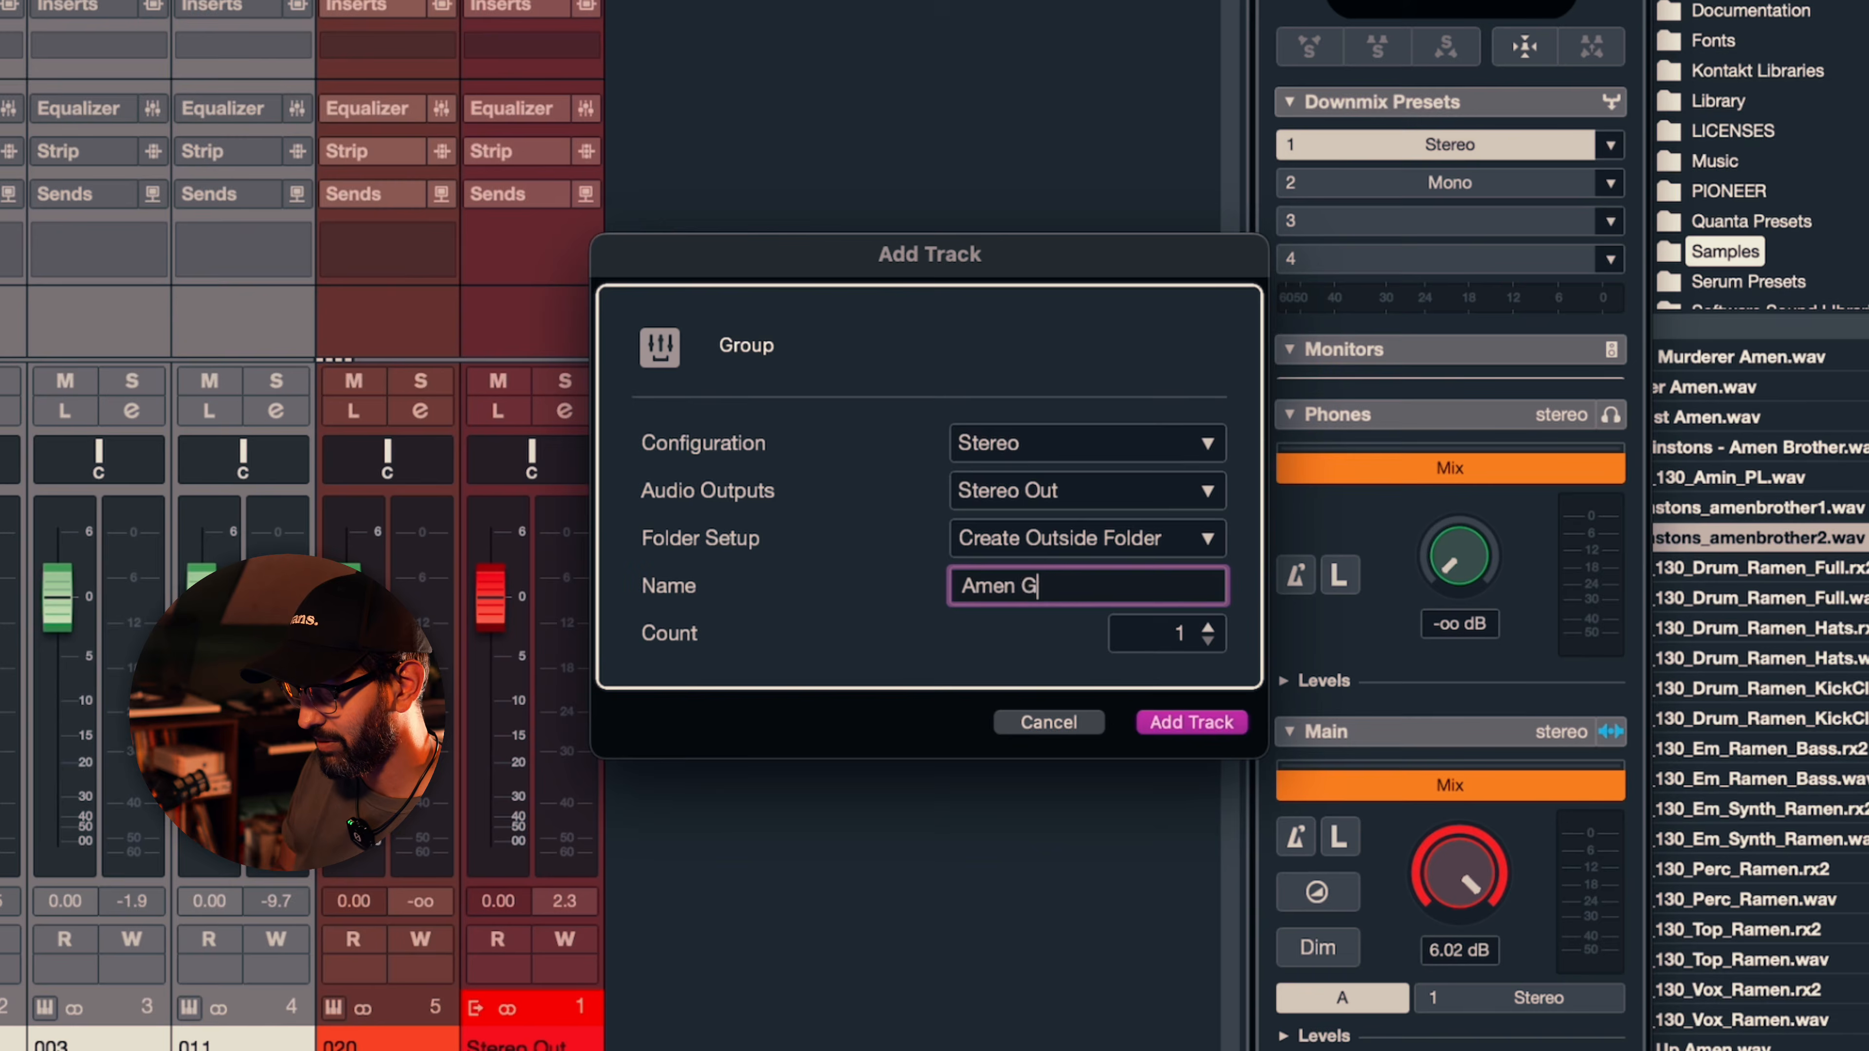
{"action": "key", "text": "Return"}
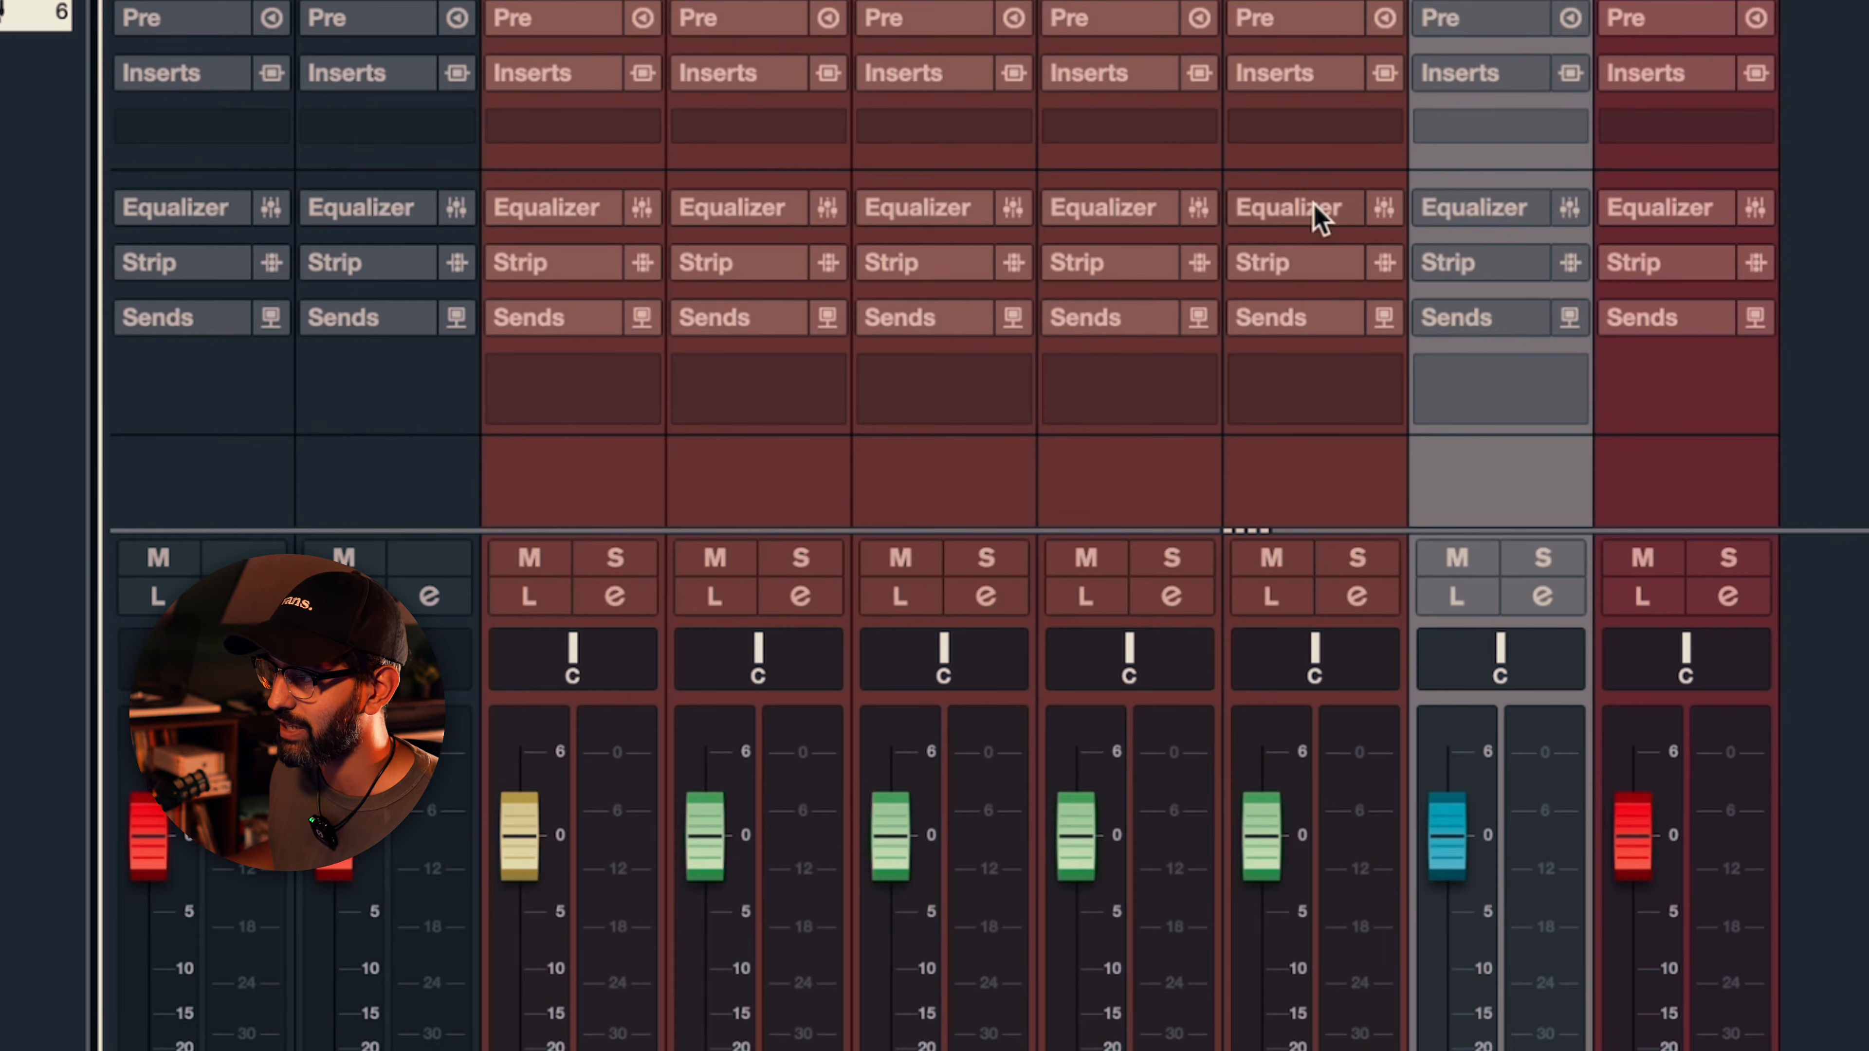
{"action": "left_click", "coordinate": [1316, 202]}
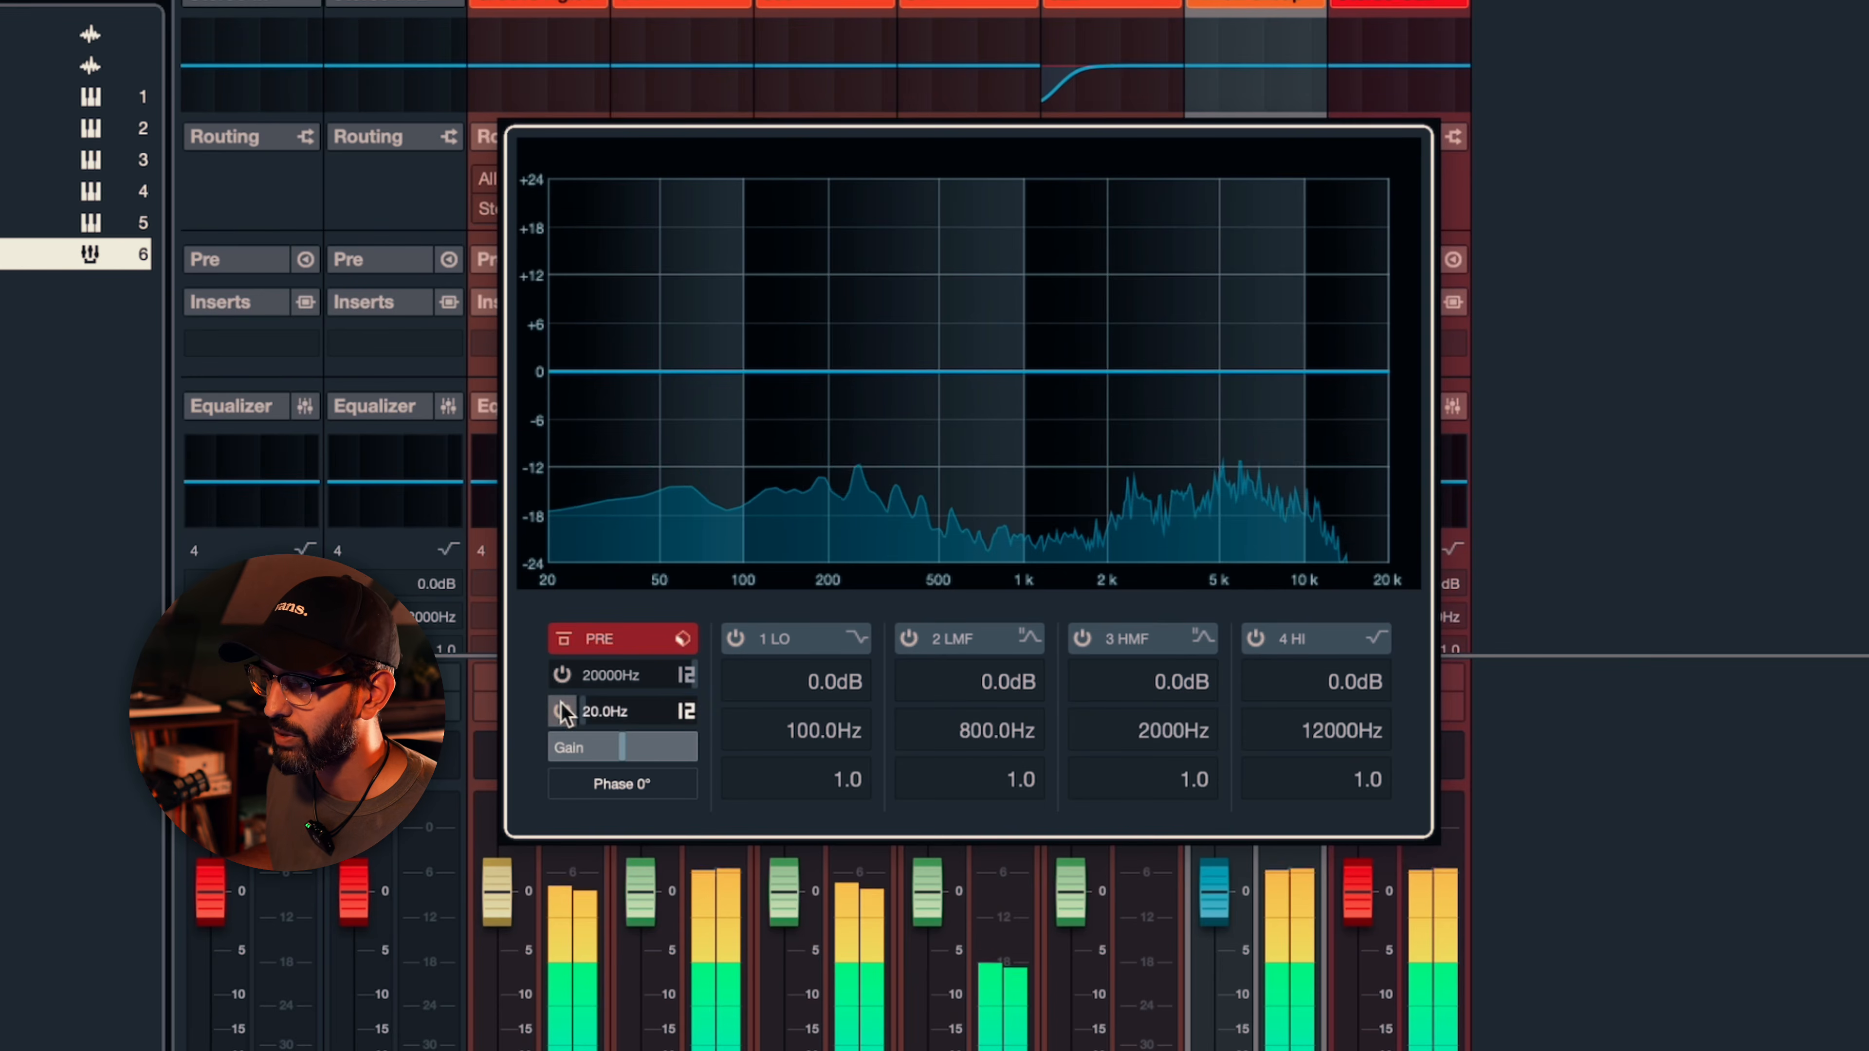
{"action": "left_click", "coordinate": [562, 710]}
{"action": "left_click_drag", "start_coordinate": [626, 712], "coordinate": [693, 442]}
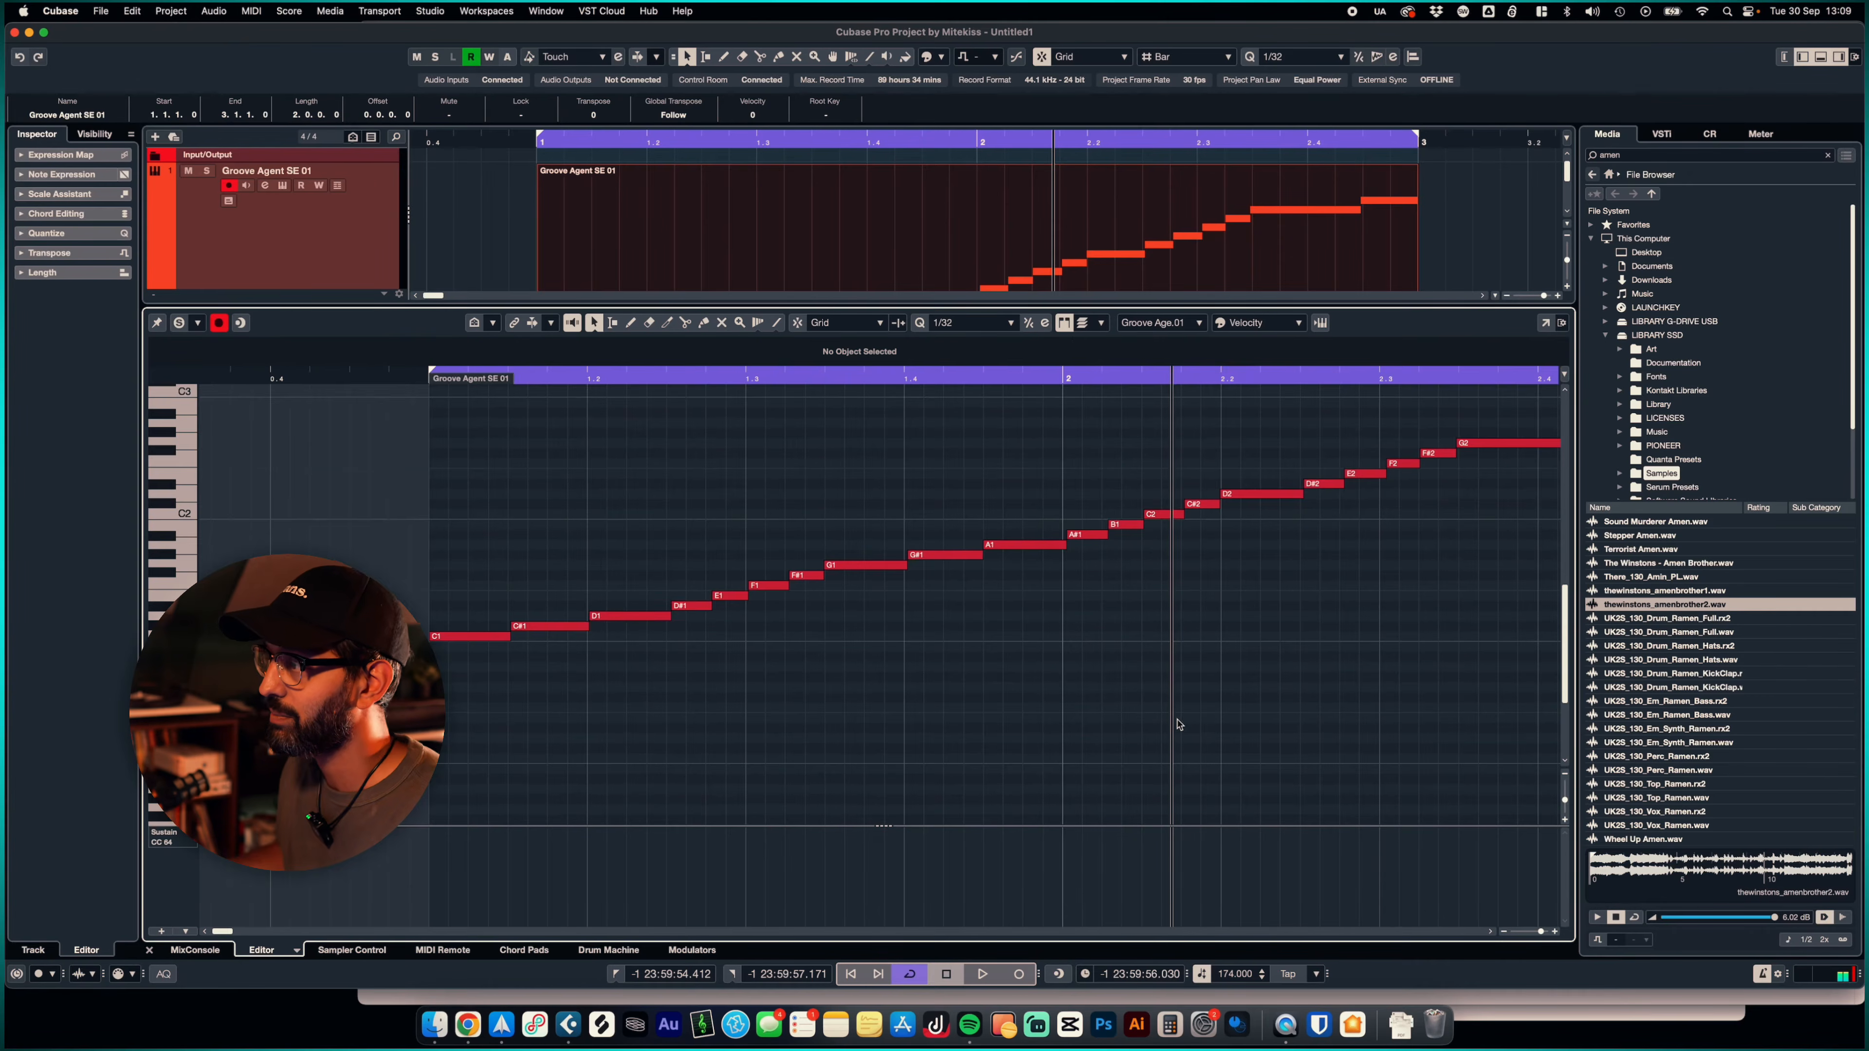
- Replace the notes on beat 1.3 with copies of the D1, D#1 and E1 notes from beat 1.2
{"action": "scroll", "coordinate": [1179, 720], "scroll_direction": "up", "scroll_amount": 1}
{"action": "scroll", "coordinate": [1143, 714], "scroll_direction": "down", "scroll_amount": 3}
{"action": "scroll", "coordinate": [1144, 714], "scroll_direction": "right", "scroll_amount": 3}
{"action": "scroll", "coordinate": [1144, 720], "scroll_direction": "right", "scroll_amount": 2}
{"action": "scroll", "coordinate": [663, 694], "scroll_direction": "left", "scroll_amount": 1}
{"action": "left_click_drag", "start_coordinate": [737, 693], "coordinate": [614, 566]}
{"action": "key", "text": "Delete"}
{"action": "left_click_drag", "start_coordinate": [682, 699], "coordinate": [531, 598]}
{"action": "left_click_drag", "start_coordinate": [786, 593], "coordinate": [929, 575]}
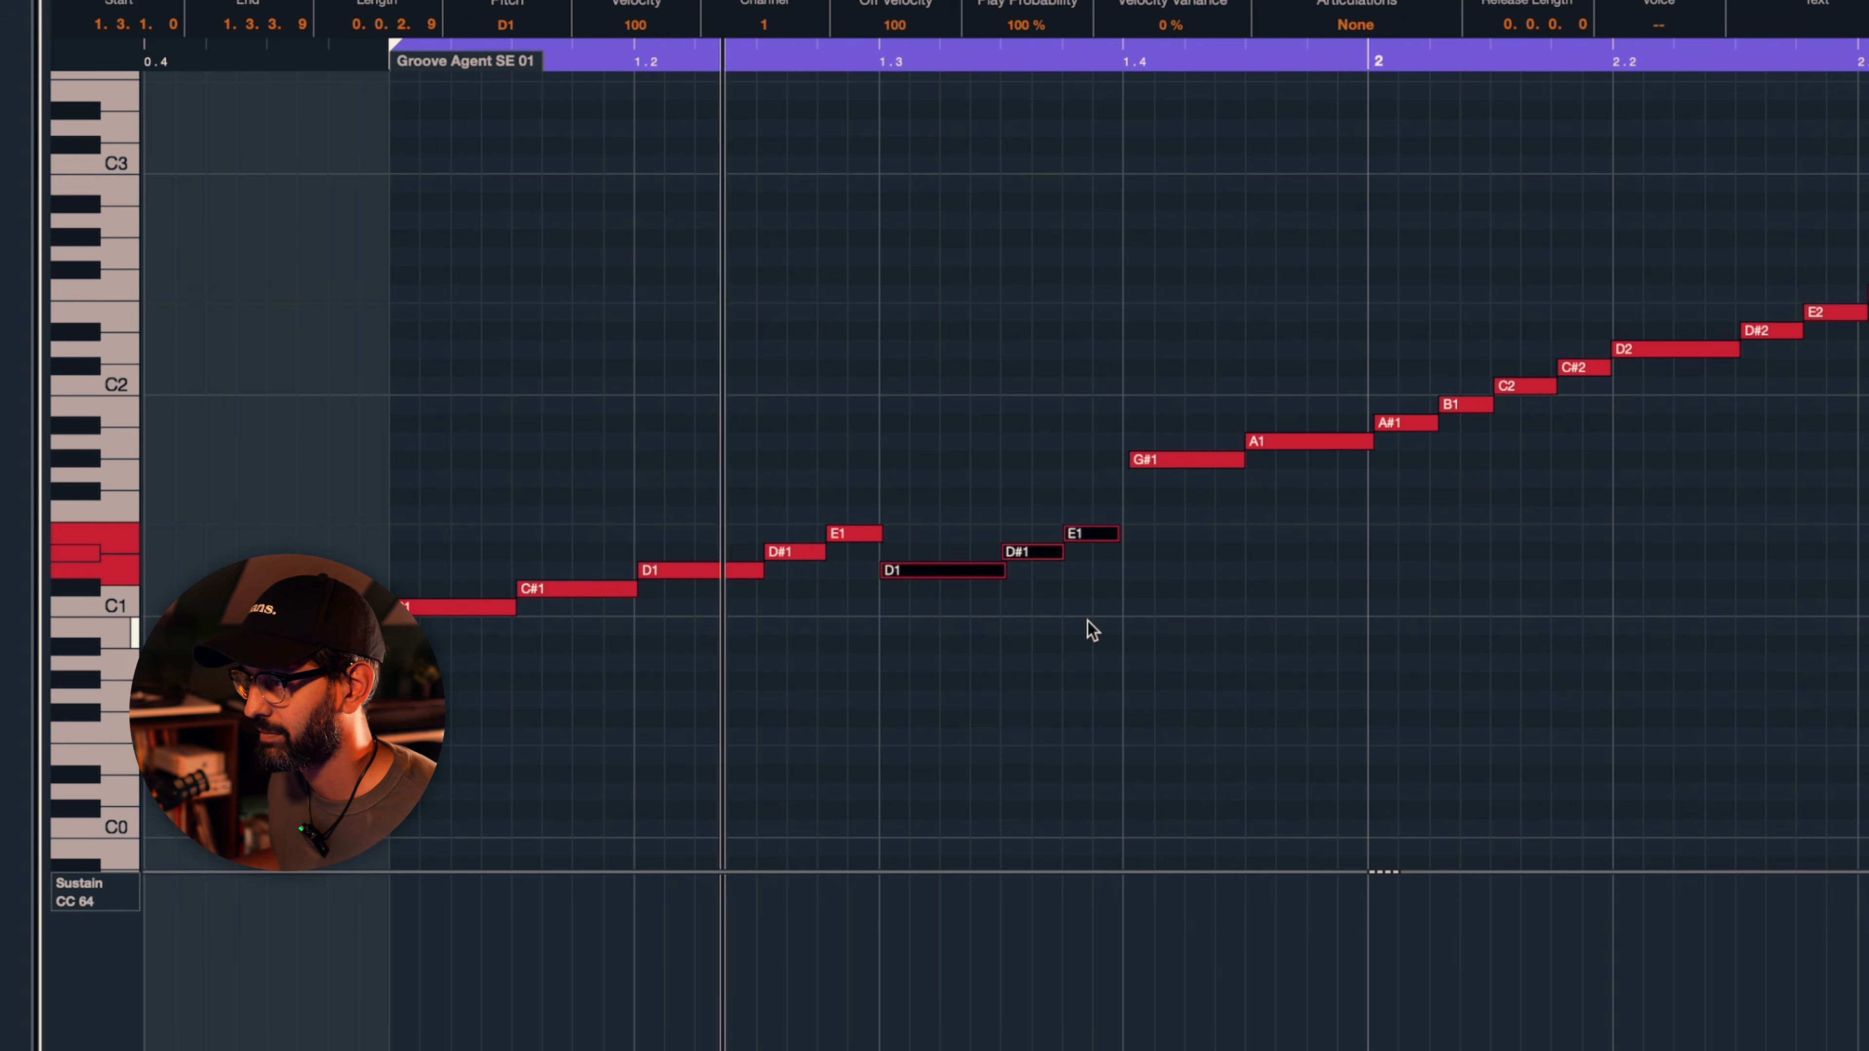
- Nudge the G#1 note back onto beat 1.4 and replace the C2 note with a copy of the A1 note
{"action": "left_click_drag", "start_coordinate": [1168, 457], "coordinate": [1163, 456]}
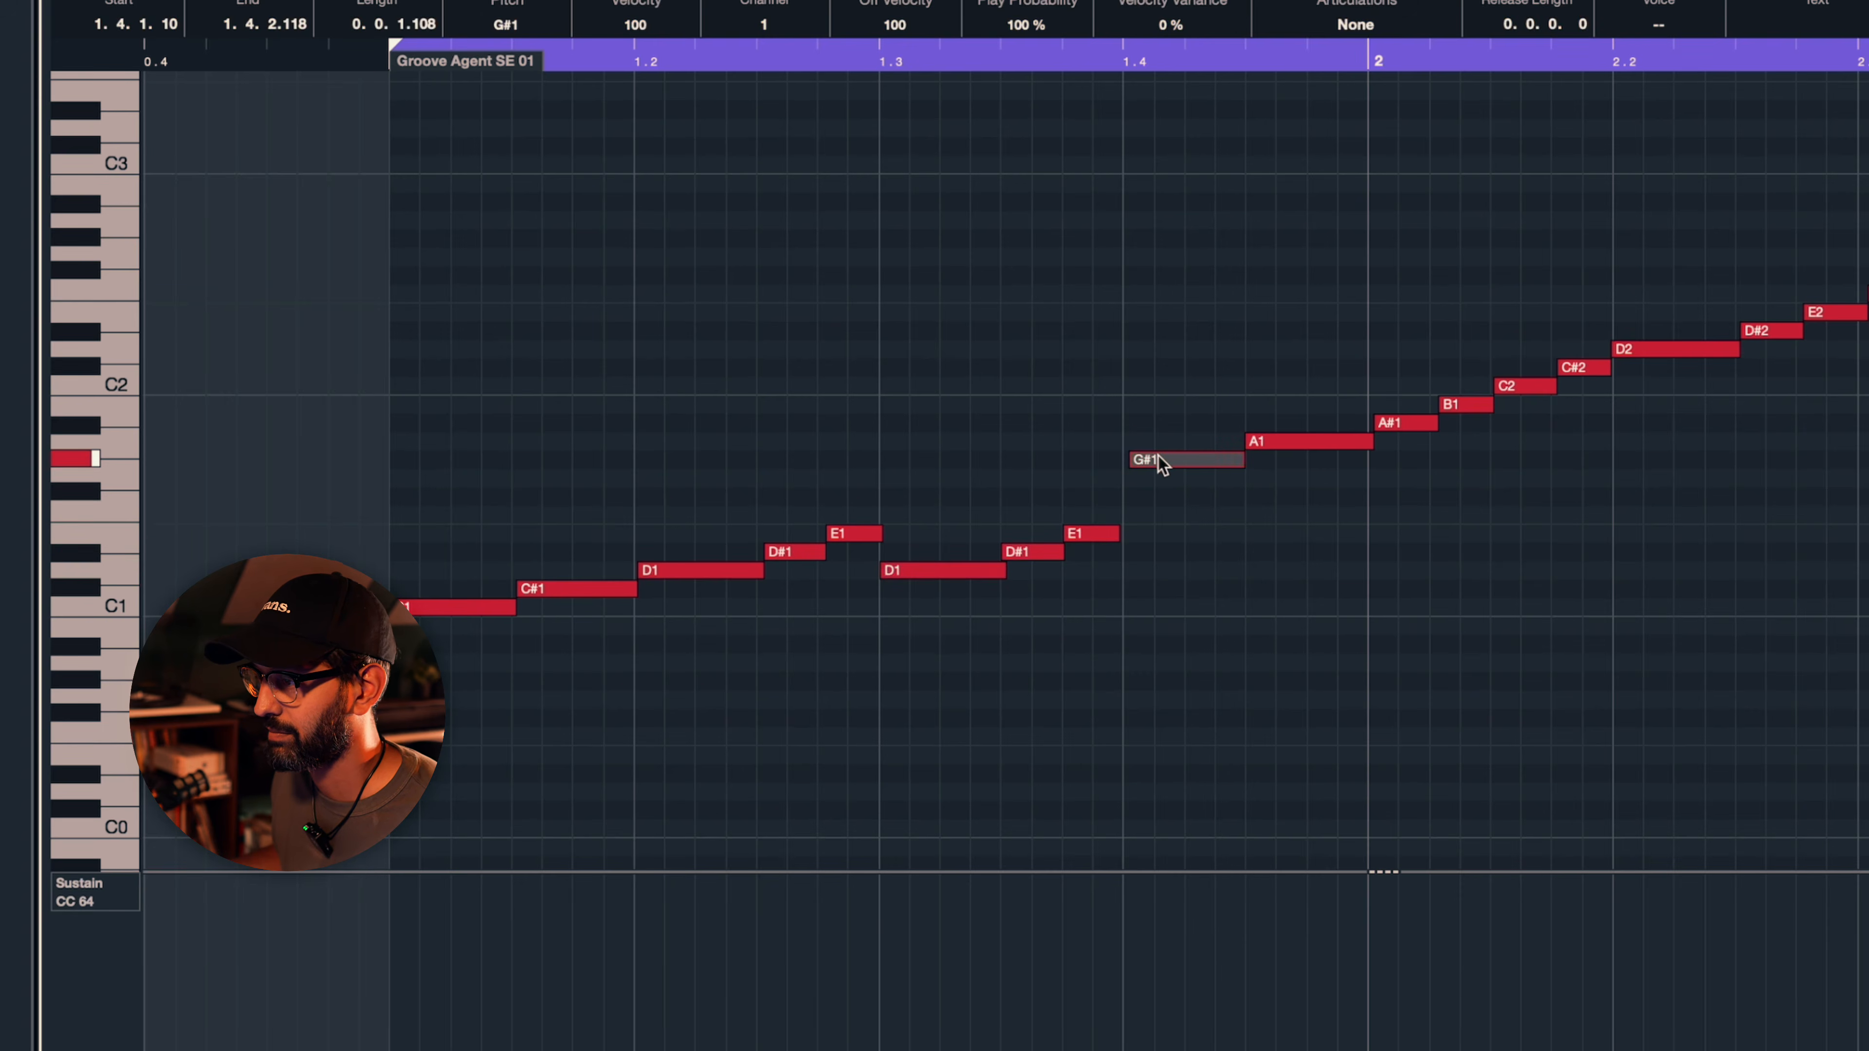
{"action": "left_click_drag", "start_coordinate": [1163, 456], "coordinate": [1159, 456]}
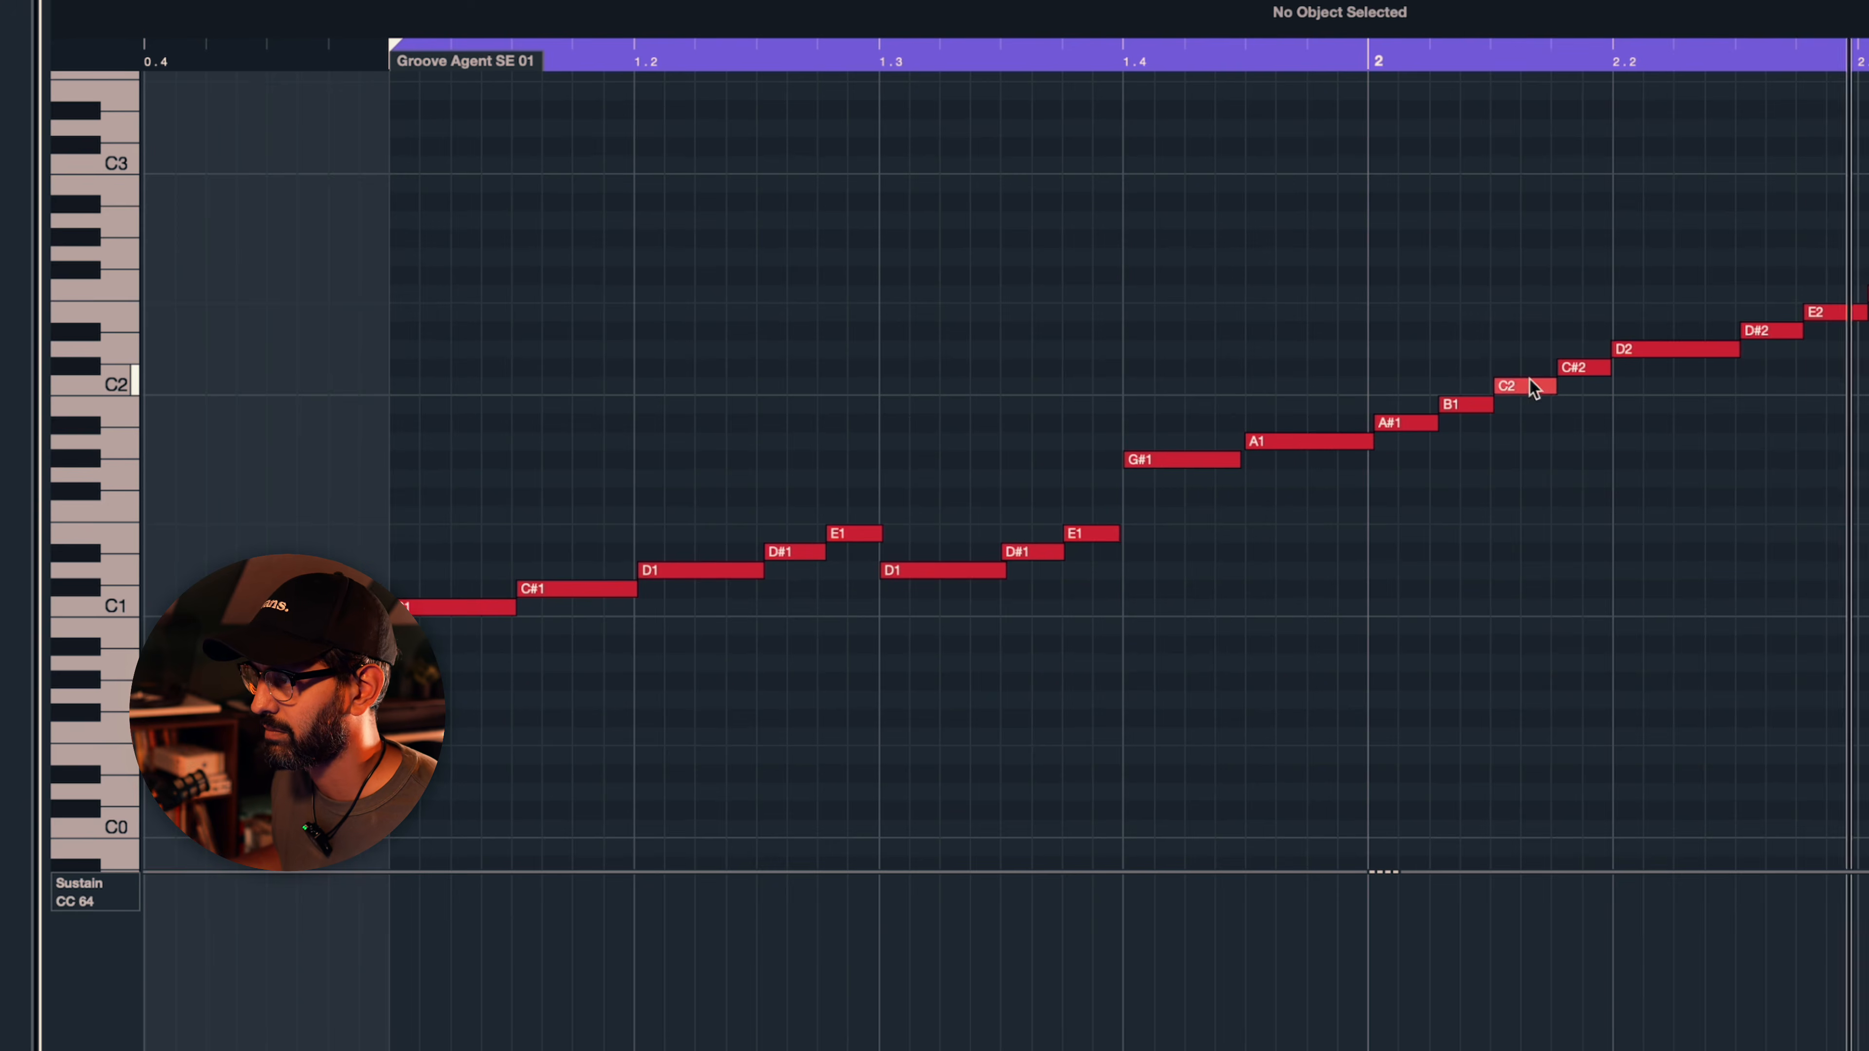
{"action": "left_click", "coordinate": [1534, 388]}
{"action": "key", "text": "Delete"}
{"action": "left_click_drag", "start_coordinate": [1346, 443], "coordinate": [1579, 444]}
- Delete the C#2 note overlapping the copied A1 note and select the surrounding notes in bar 2
{"action": "left_click", "coordinate": [1624, 533], "text": "alt"}
{"action": "left_click_drag", "start_coordinate": [1707, 593], "coordinate": [1625, 528]}
{"action": "key", "text": "Delete"}
{"action": "left_click", "coordinate": [1863, 530]}
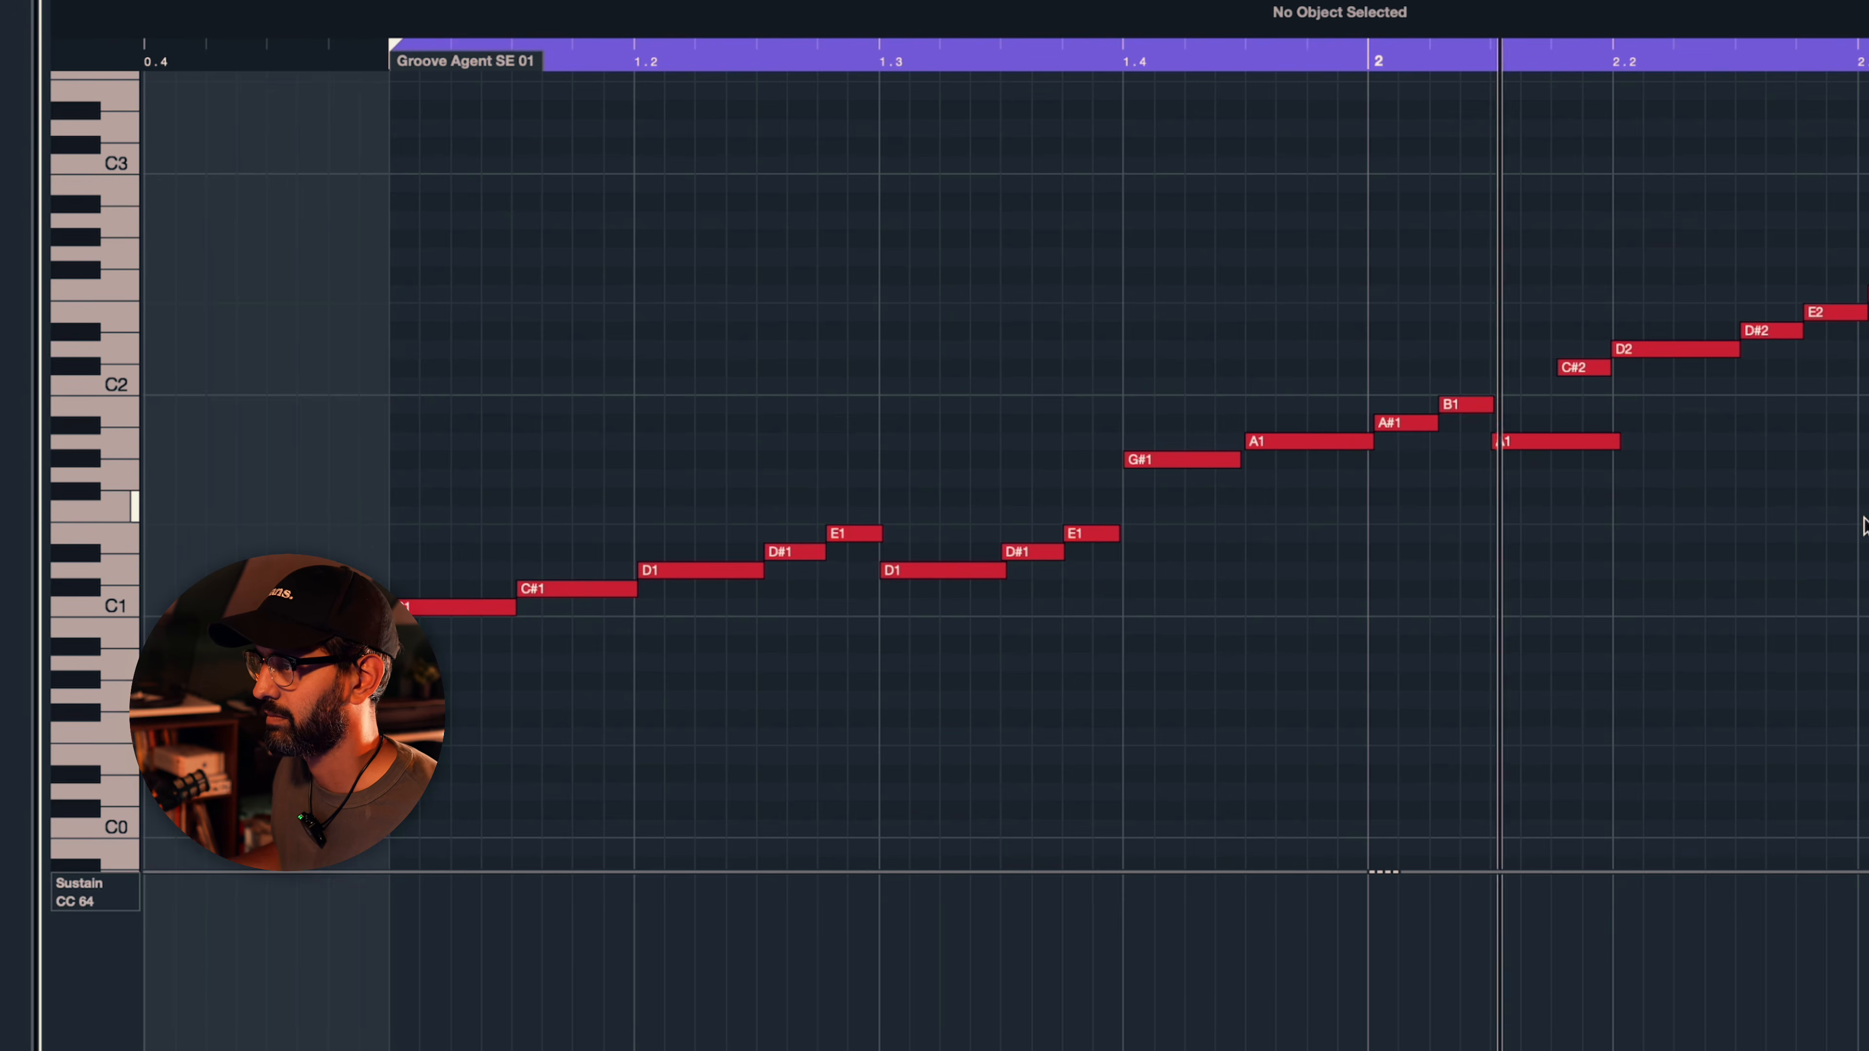
{"action": "left_click", "coordinate": [1582, 367]}
{"action": "key", "text": "Delete"}
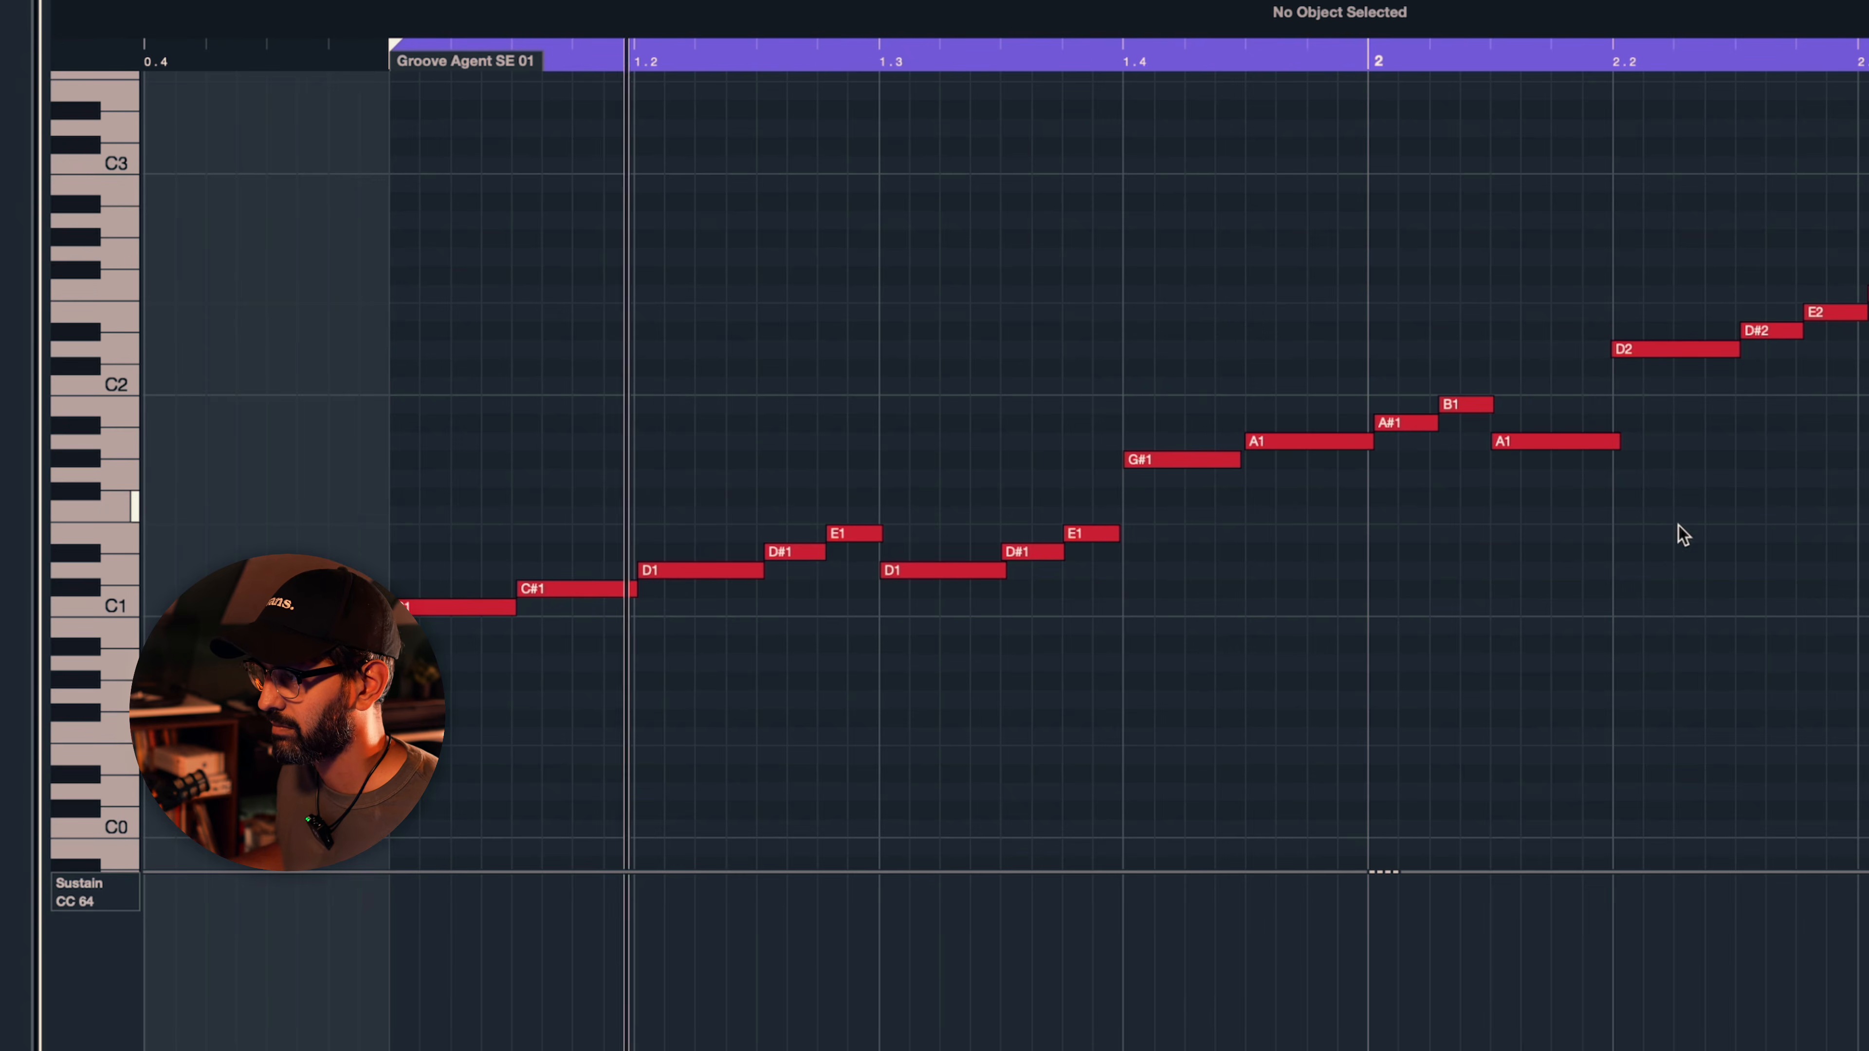
{"action": "left_click_drag", "start_coordinate": [1401, 280], "coordinate": [1749, 587]}
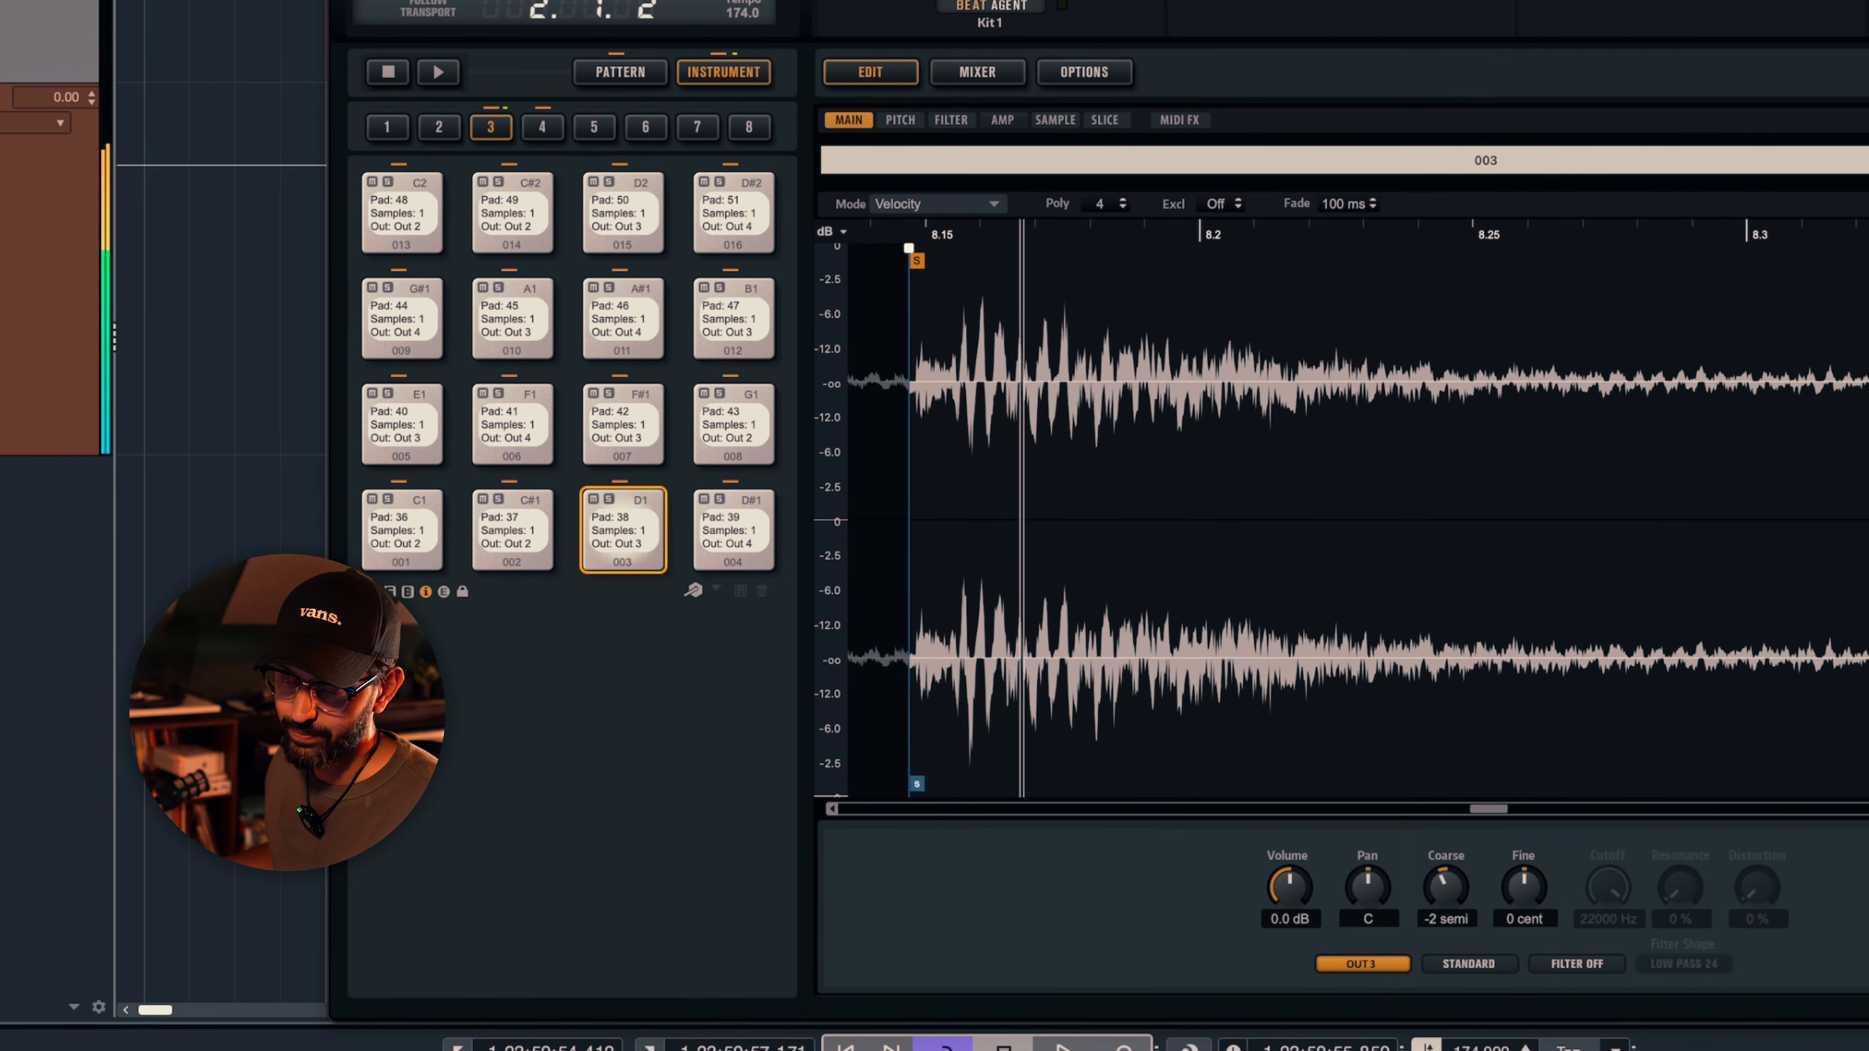
- Raise the coarse tuning of pad 003 while auditioning the loop
{"action": "key", "text": "space"}
{"action": "left_click_drag", "start_coordinate": [1448, 889], "coordinate": [1453, 836]}
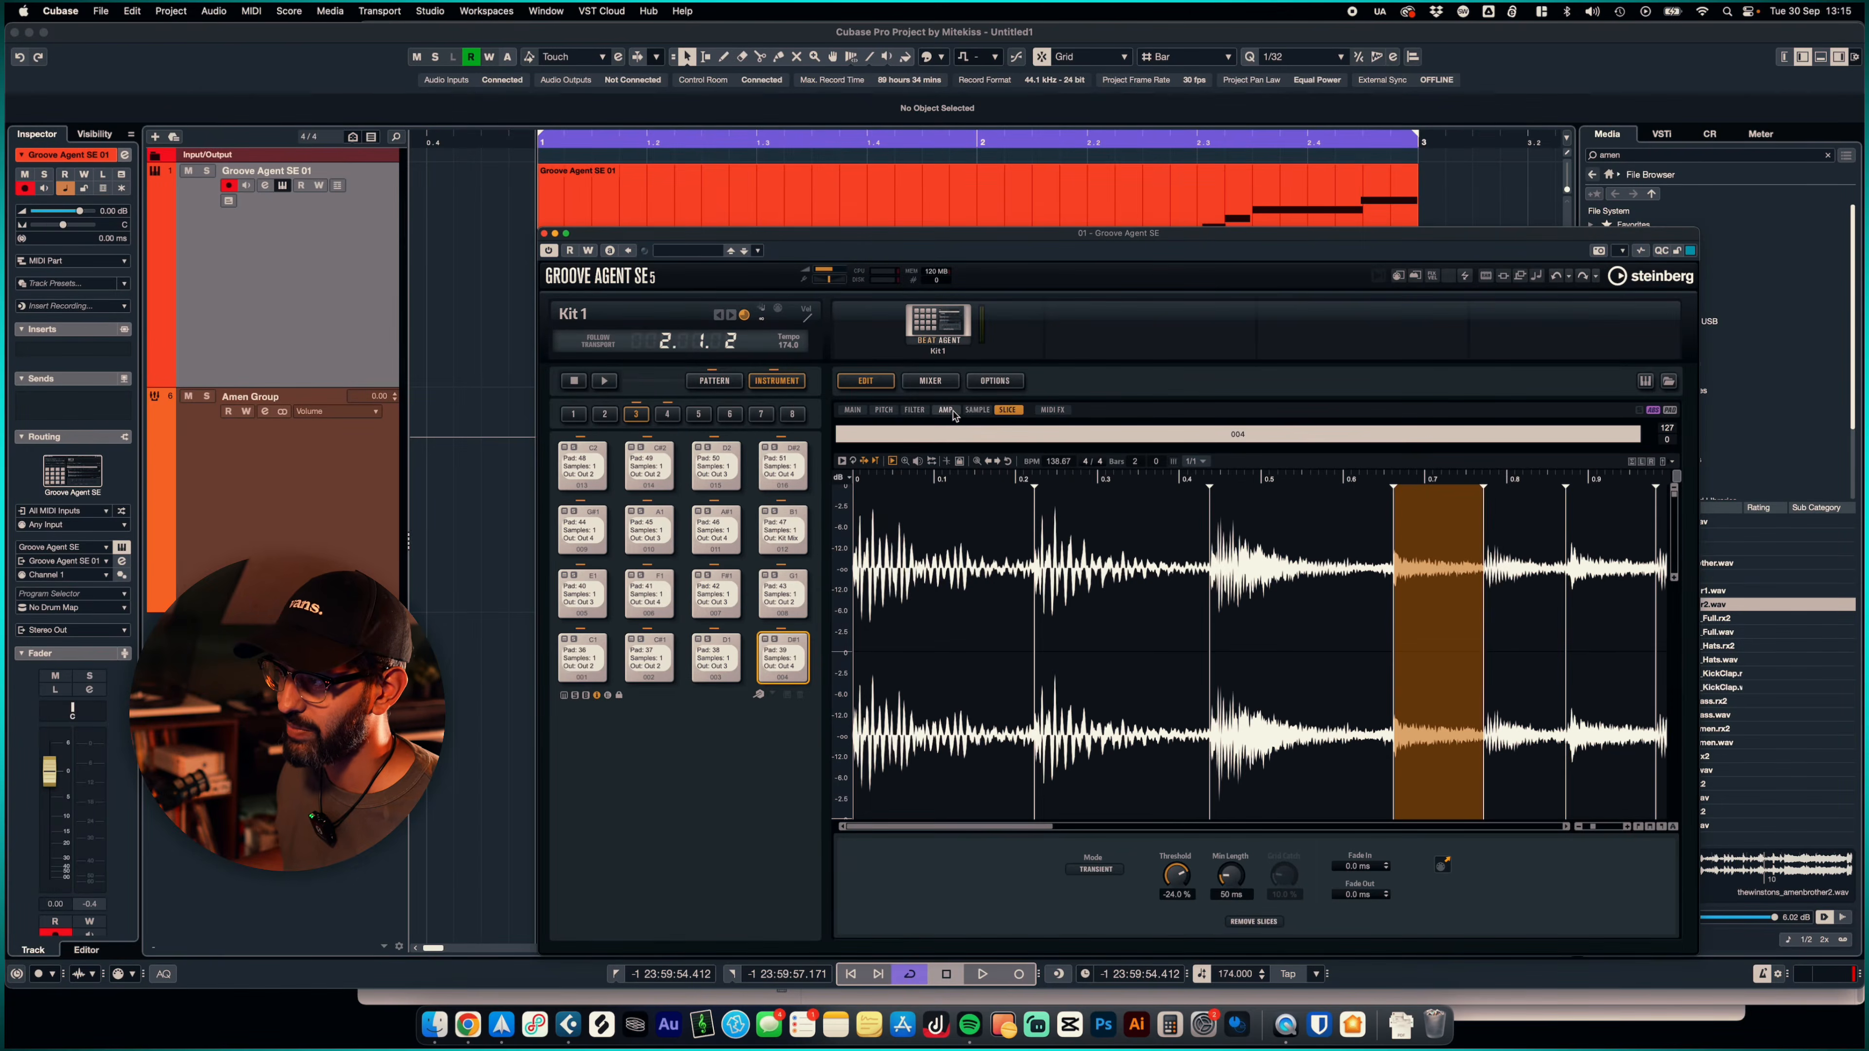
- Review the sample, amplitude envelope, main and slice settings of pad 004
{"action": "left_click", "coordinate": [979, 410]}
{"action": "left_click", "coordinate": [947, 411]}
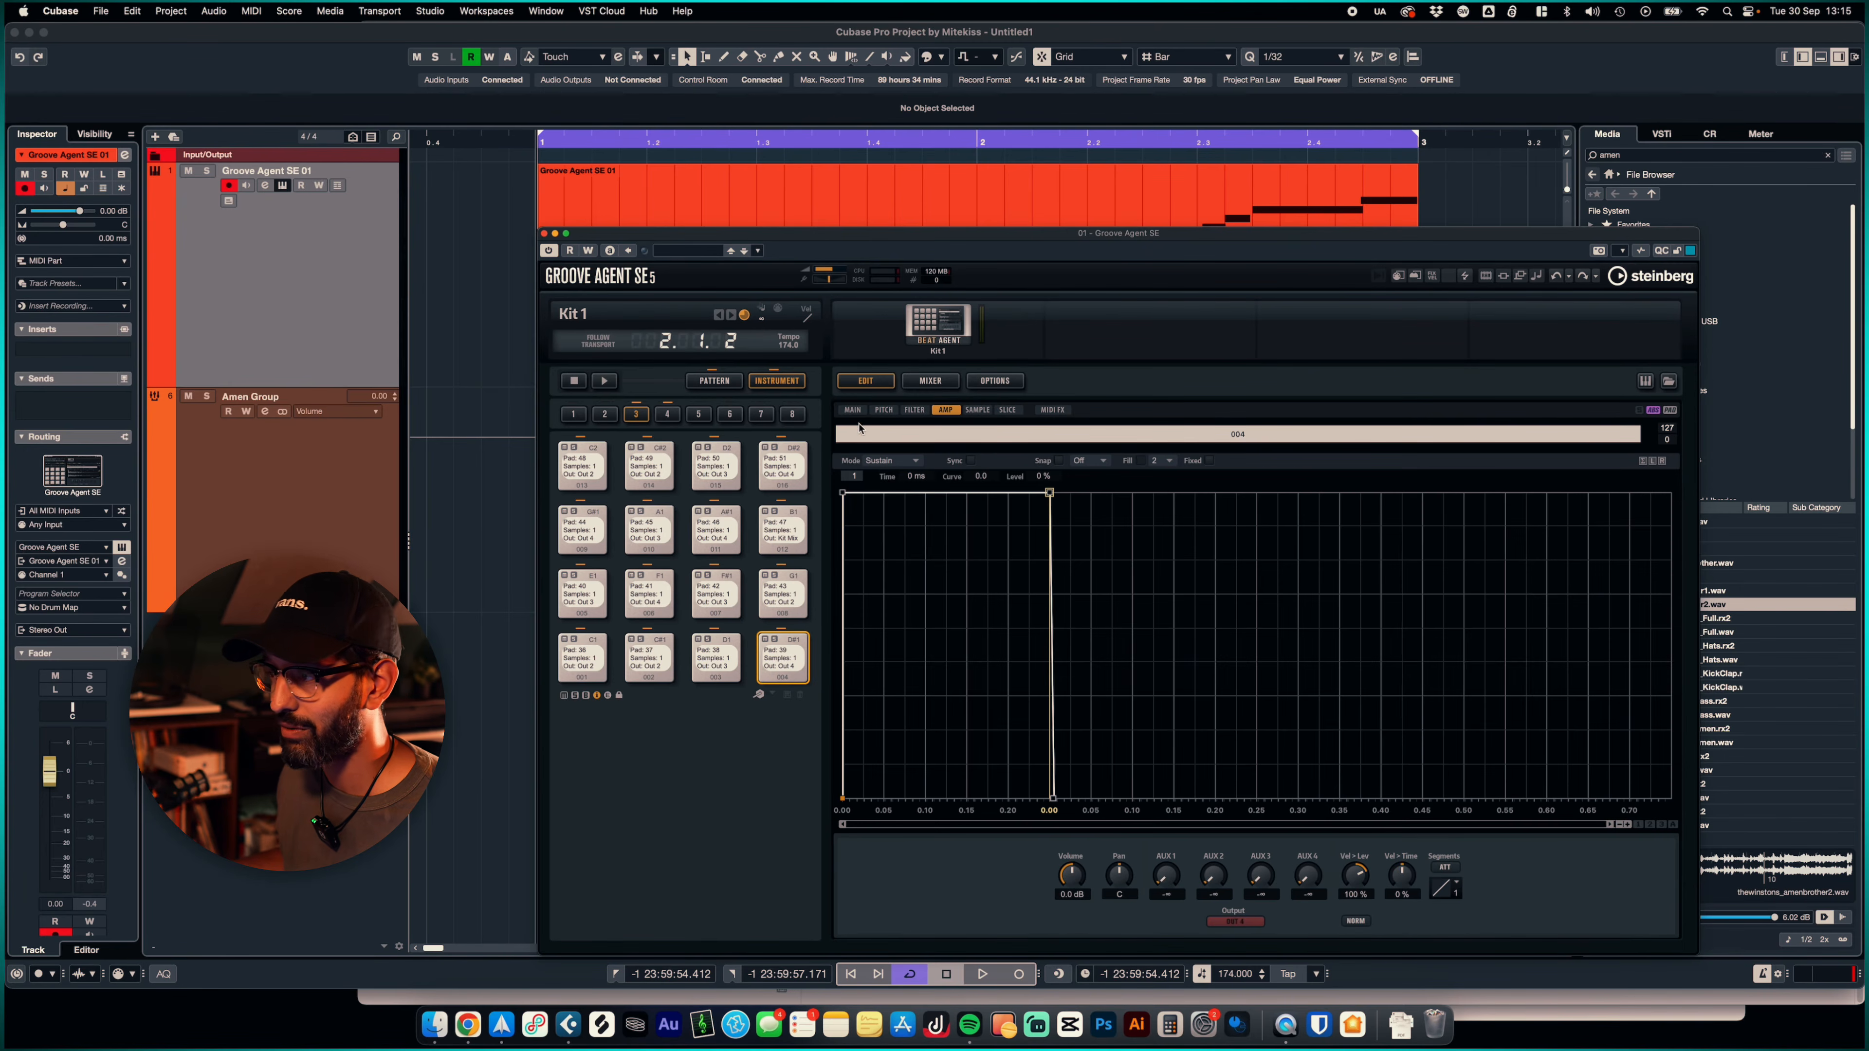
{"action": "left_click", "coordinate": [854, 410]}
{"action": "left_click", "coordinate": [1006, 411]}
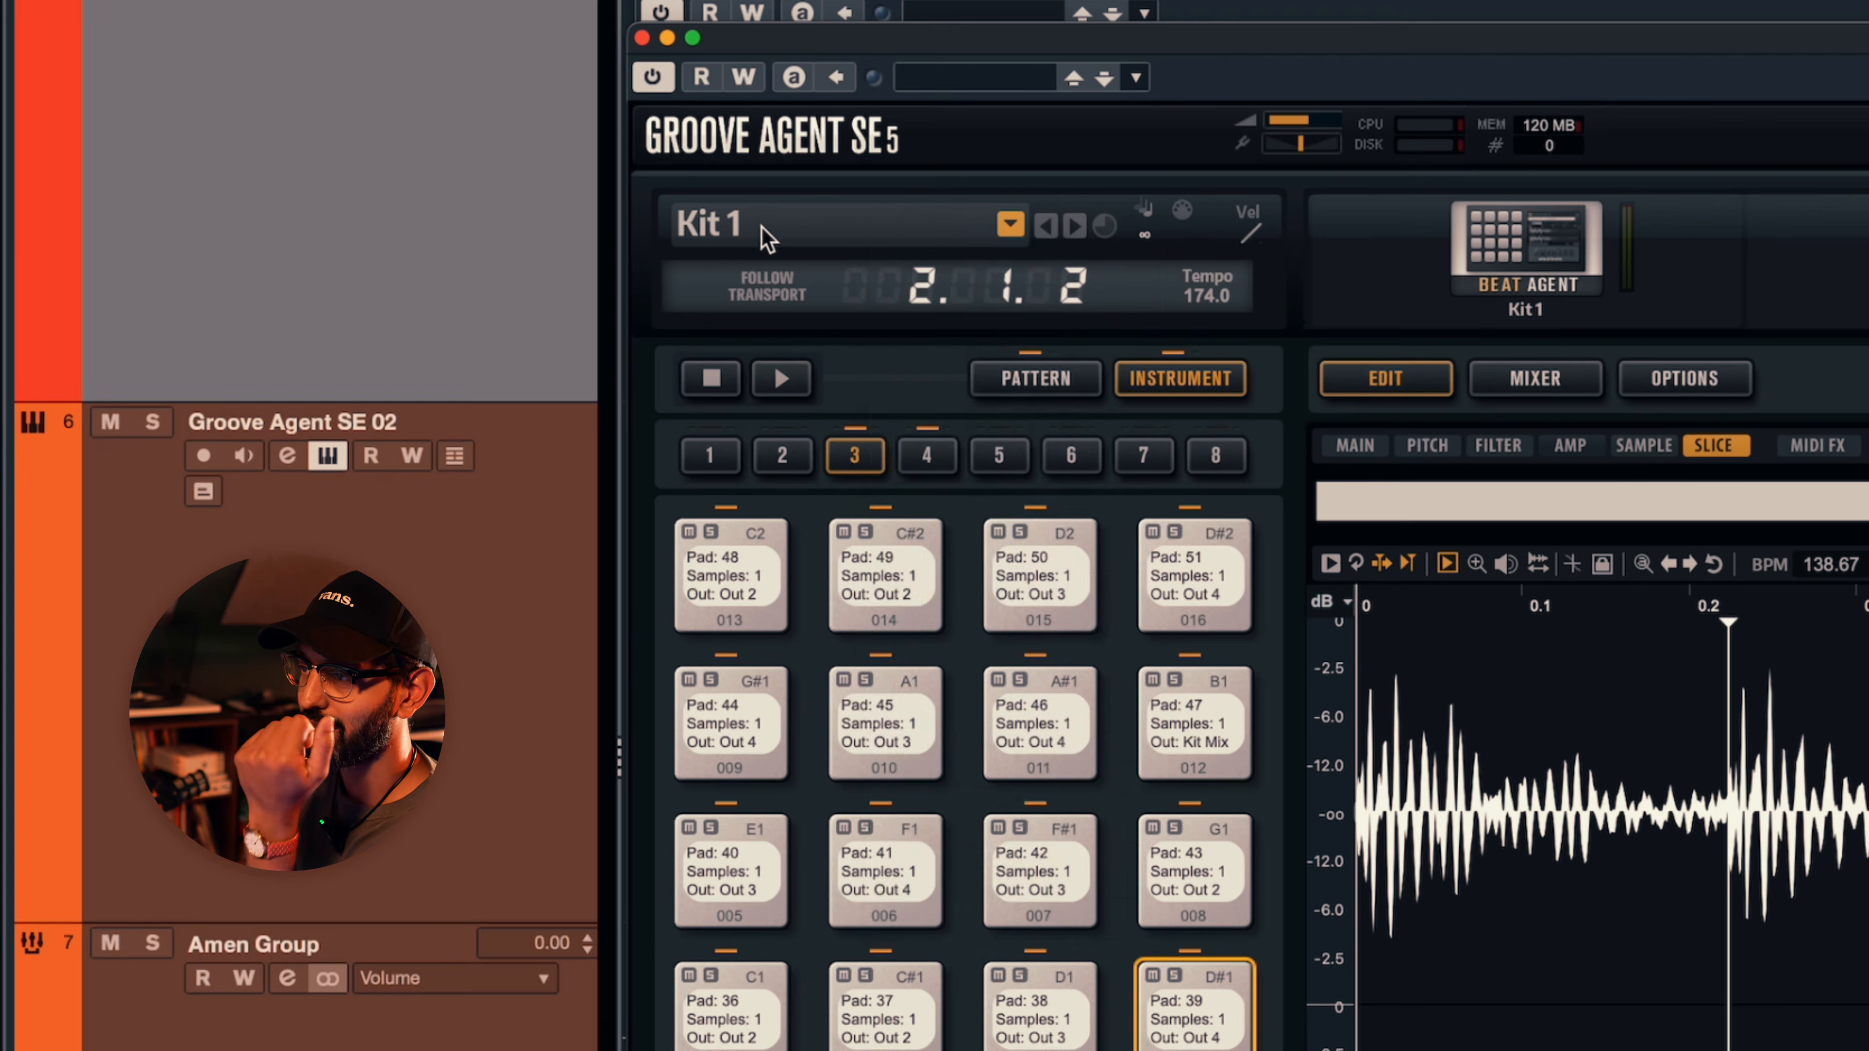
- Save the current kit as a preset named Amen Break
{"action": "right_click", "coordinate": [765, 227]}
{"action": "left_click", "coordinate": [897, 507]}
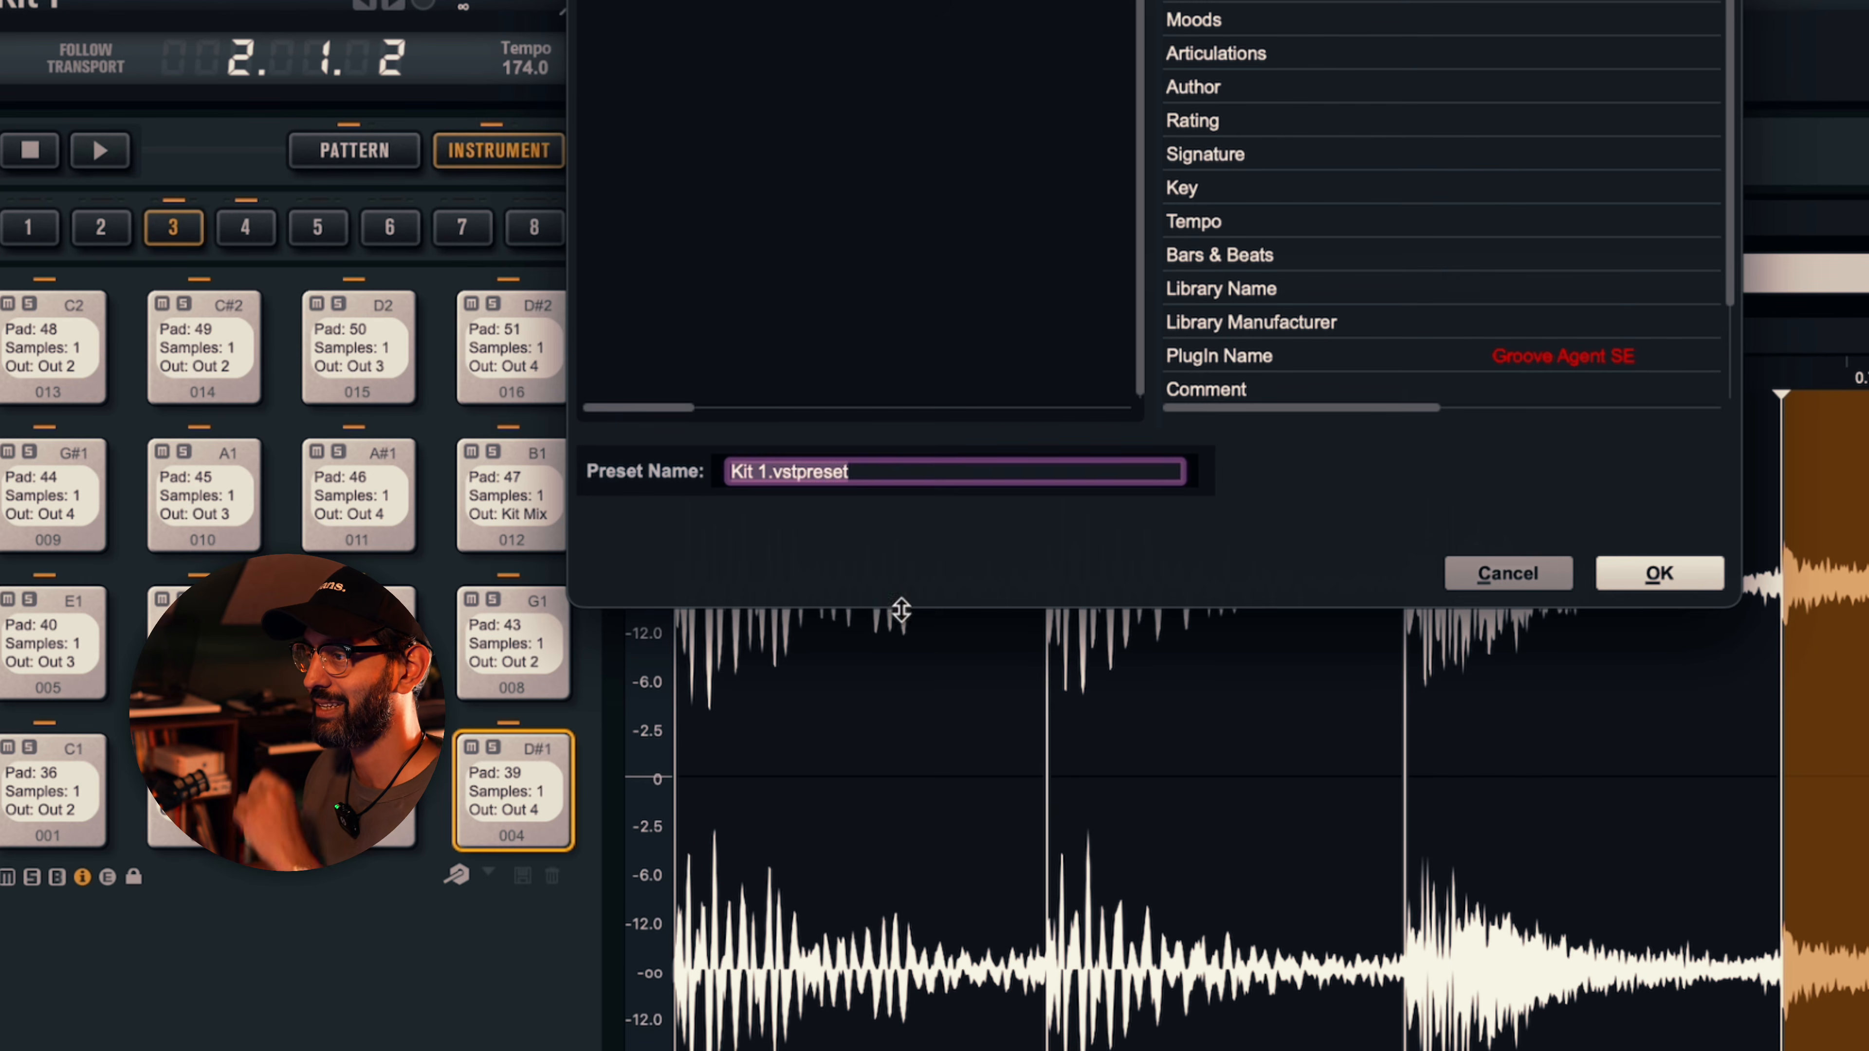
{"action": "left_click", "coordinate": [1528, 708]}
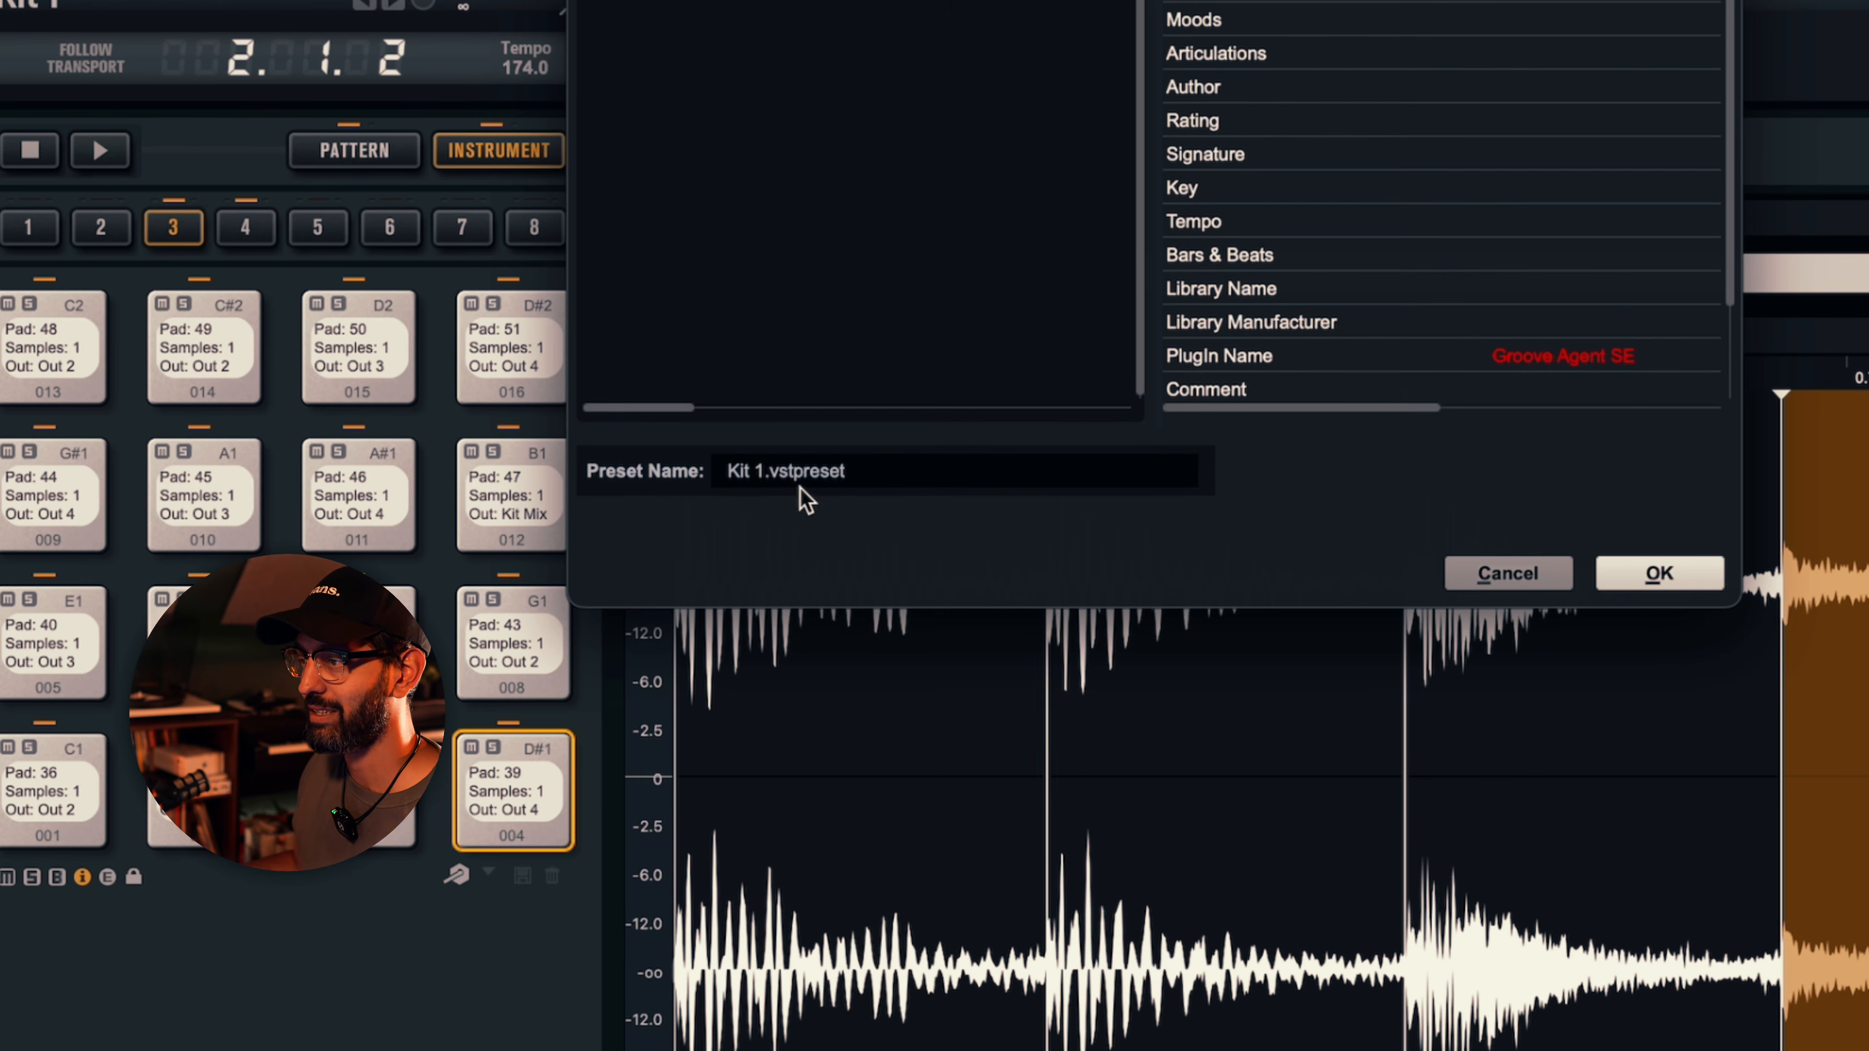
{"action": "left_click", "coordinate": [730, 472]}
{"action": "type", "text": "Amen"}
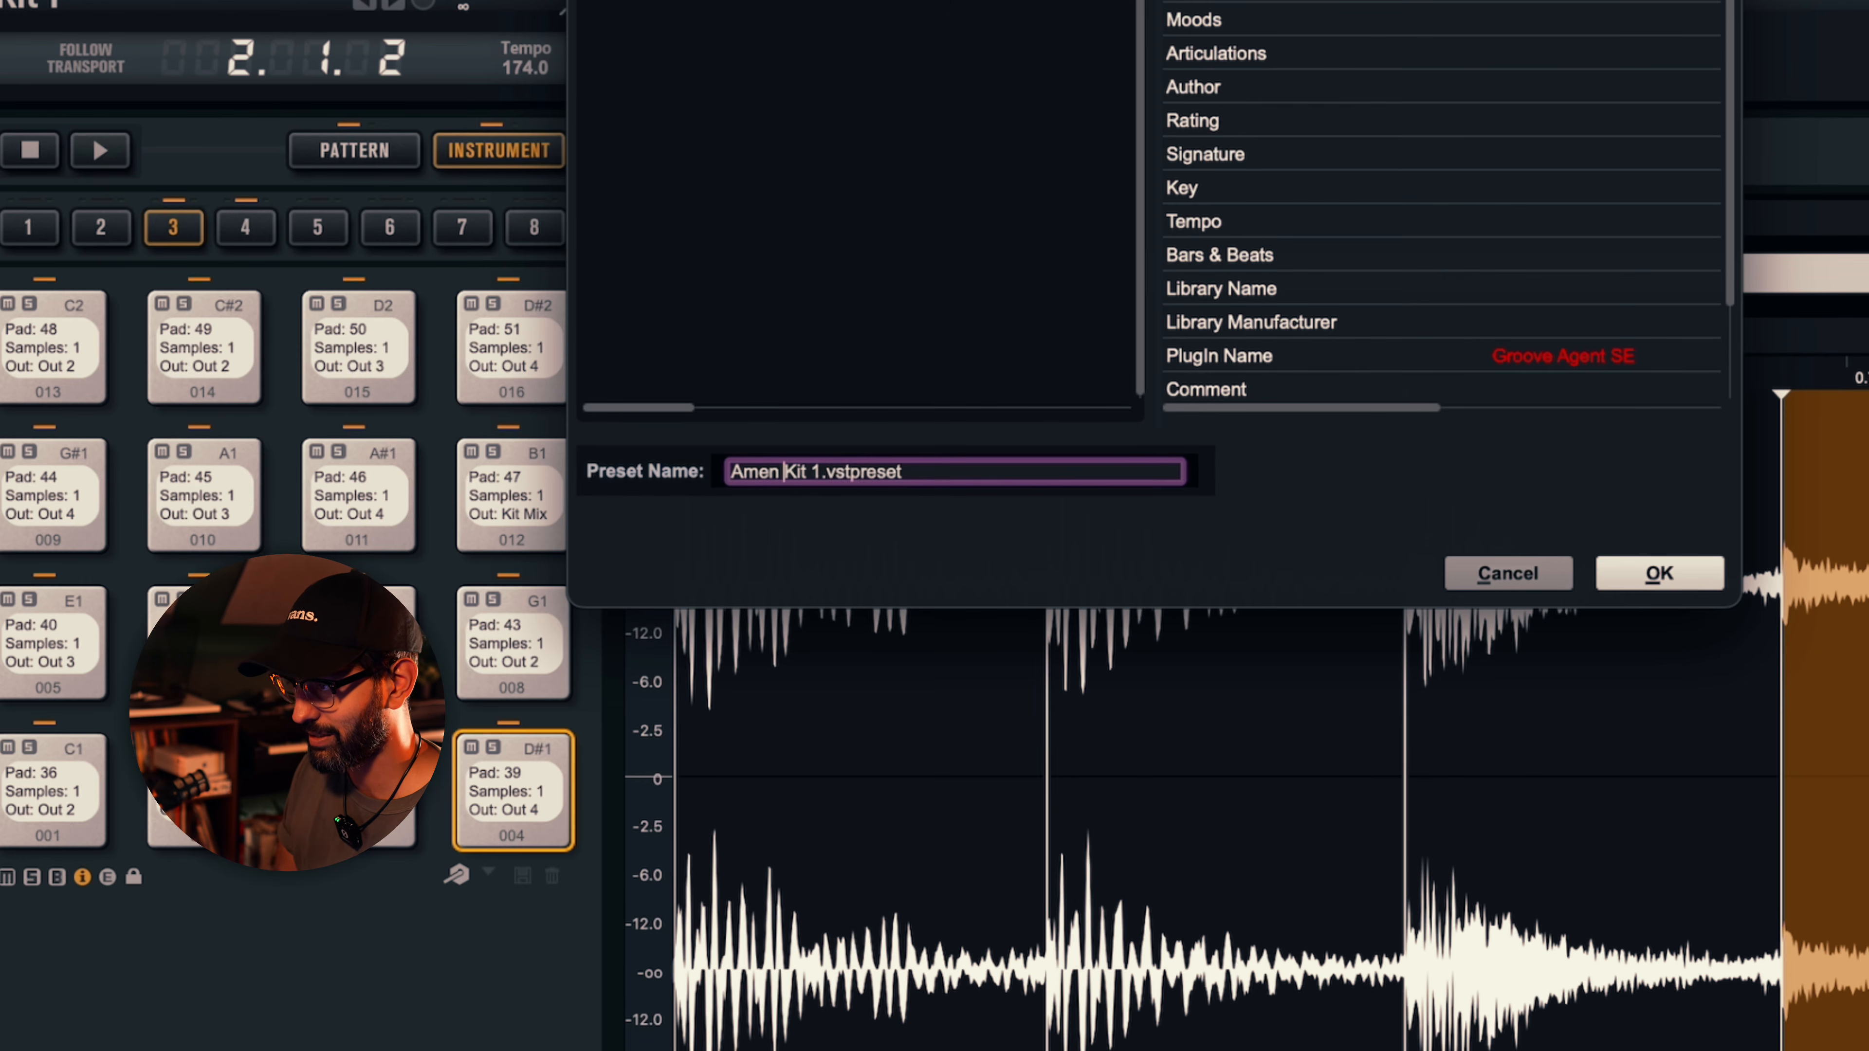
{"action": "type", "text": "Break"}
{"action": "key", "text": "Delete"}
{"action": "key", "text": "Delete"}
{"action": "key", "text": "Delete"}
{"action": "key", "text": "Delete"}
{"action": "key", "text": "Delete"}
{"action": "key", "text": "Delete"}
{"action": "key", "text": "Delete"}
{"action": "key", "text": "Delete"}
{"action": "key", "text": "Delete"}
{"action": "key", "text": "Delete"}
{"action": "key", "text": "Delete"}
{"action": "key", "text": "Delete"}
{"action": "key", "text": "Delete"}
{"action": "key", "text": "Delete"}
{"action": "key", "text": "Delete"}
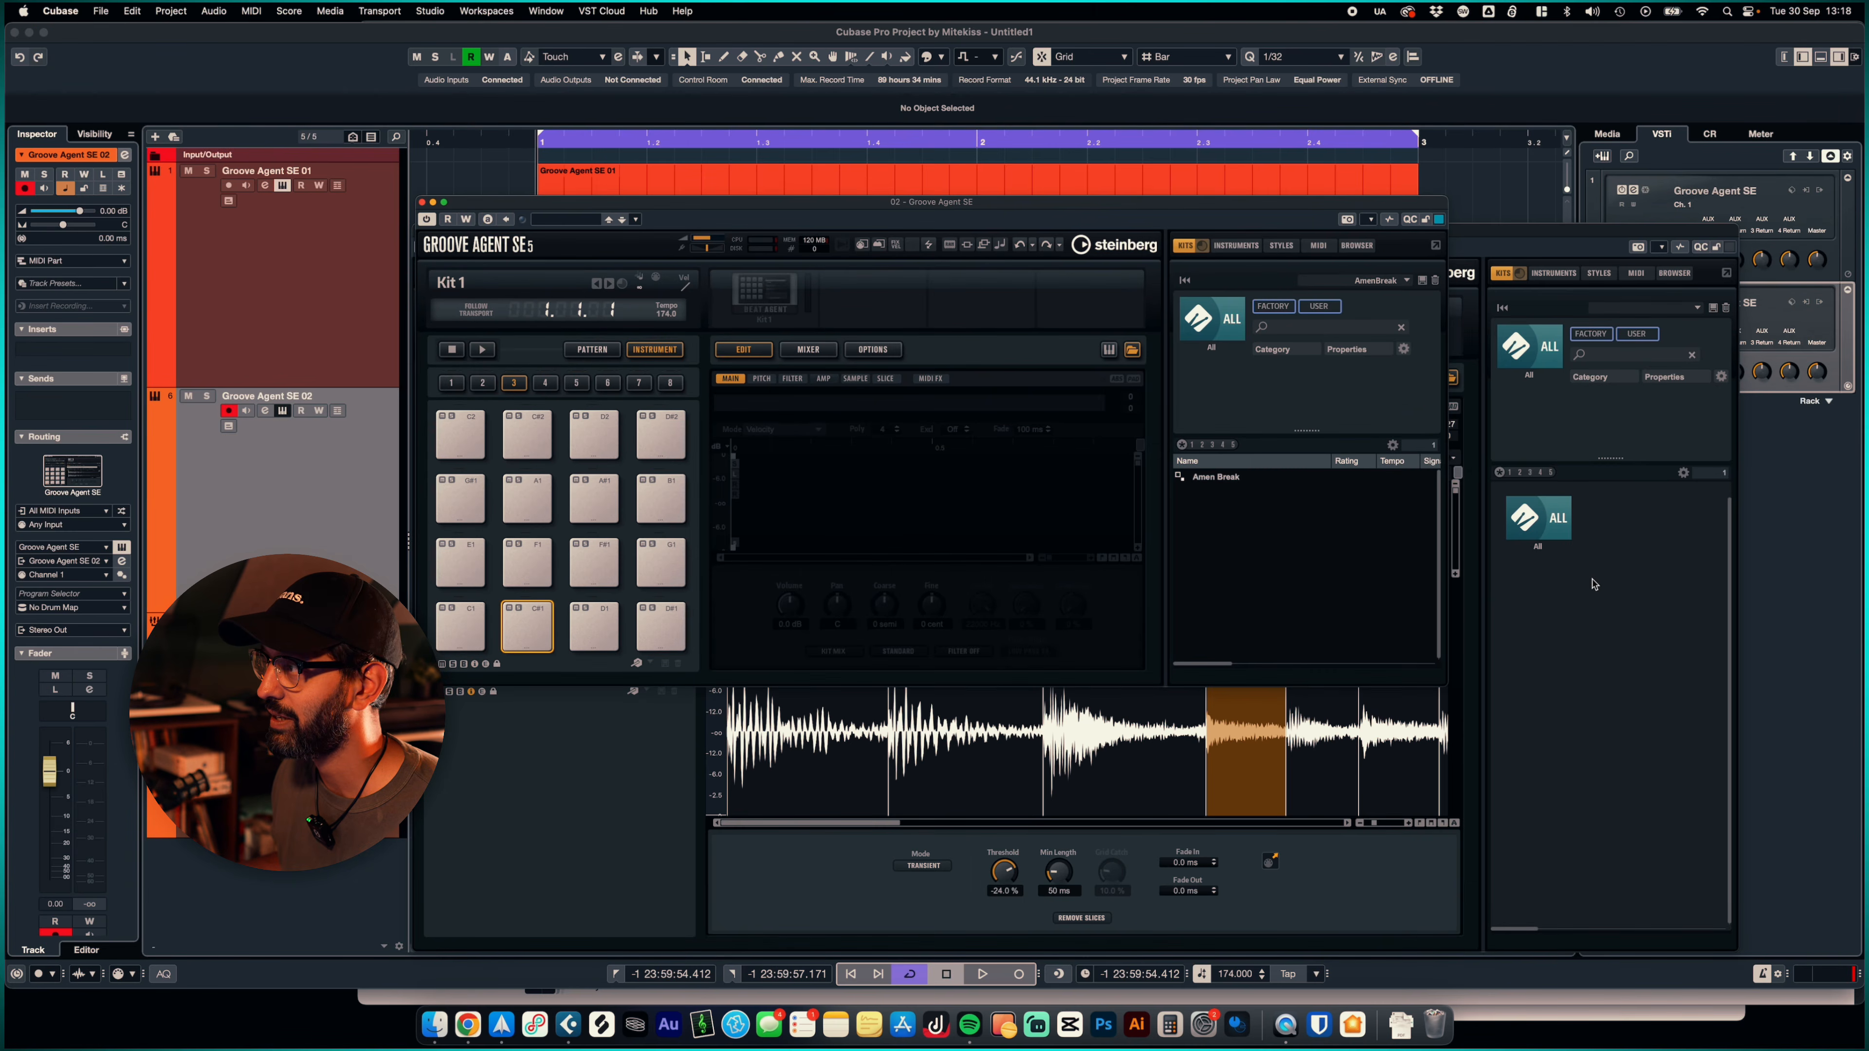
{"action": "left_click", "coordinate": [1593, 583]}
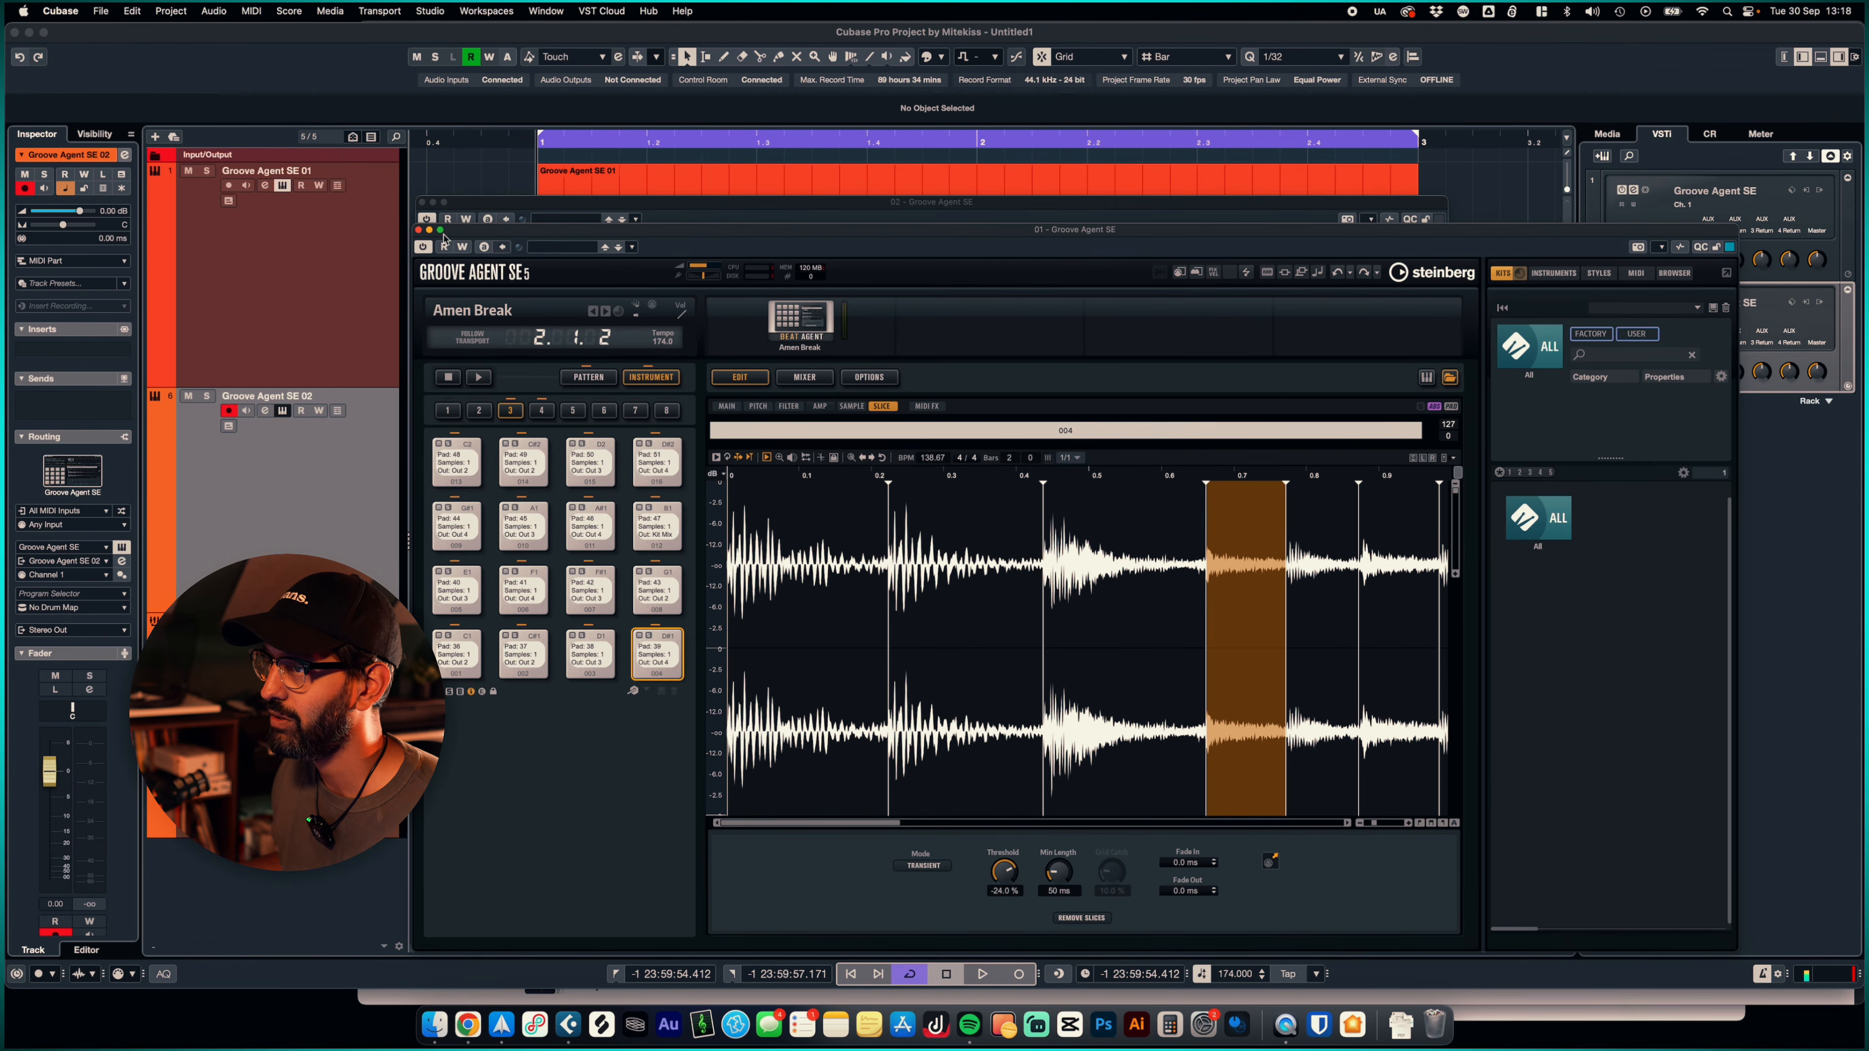
- Close the first Groove Agent SE window and load the saved Amen Break kit into the second instance
{"action": "left_click", "coordinate": [418, 230]}
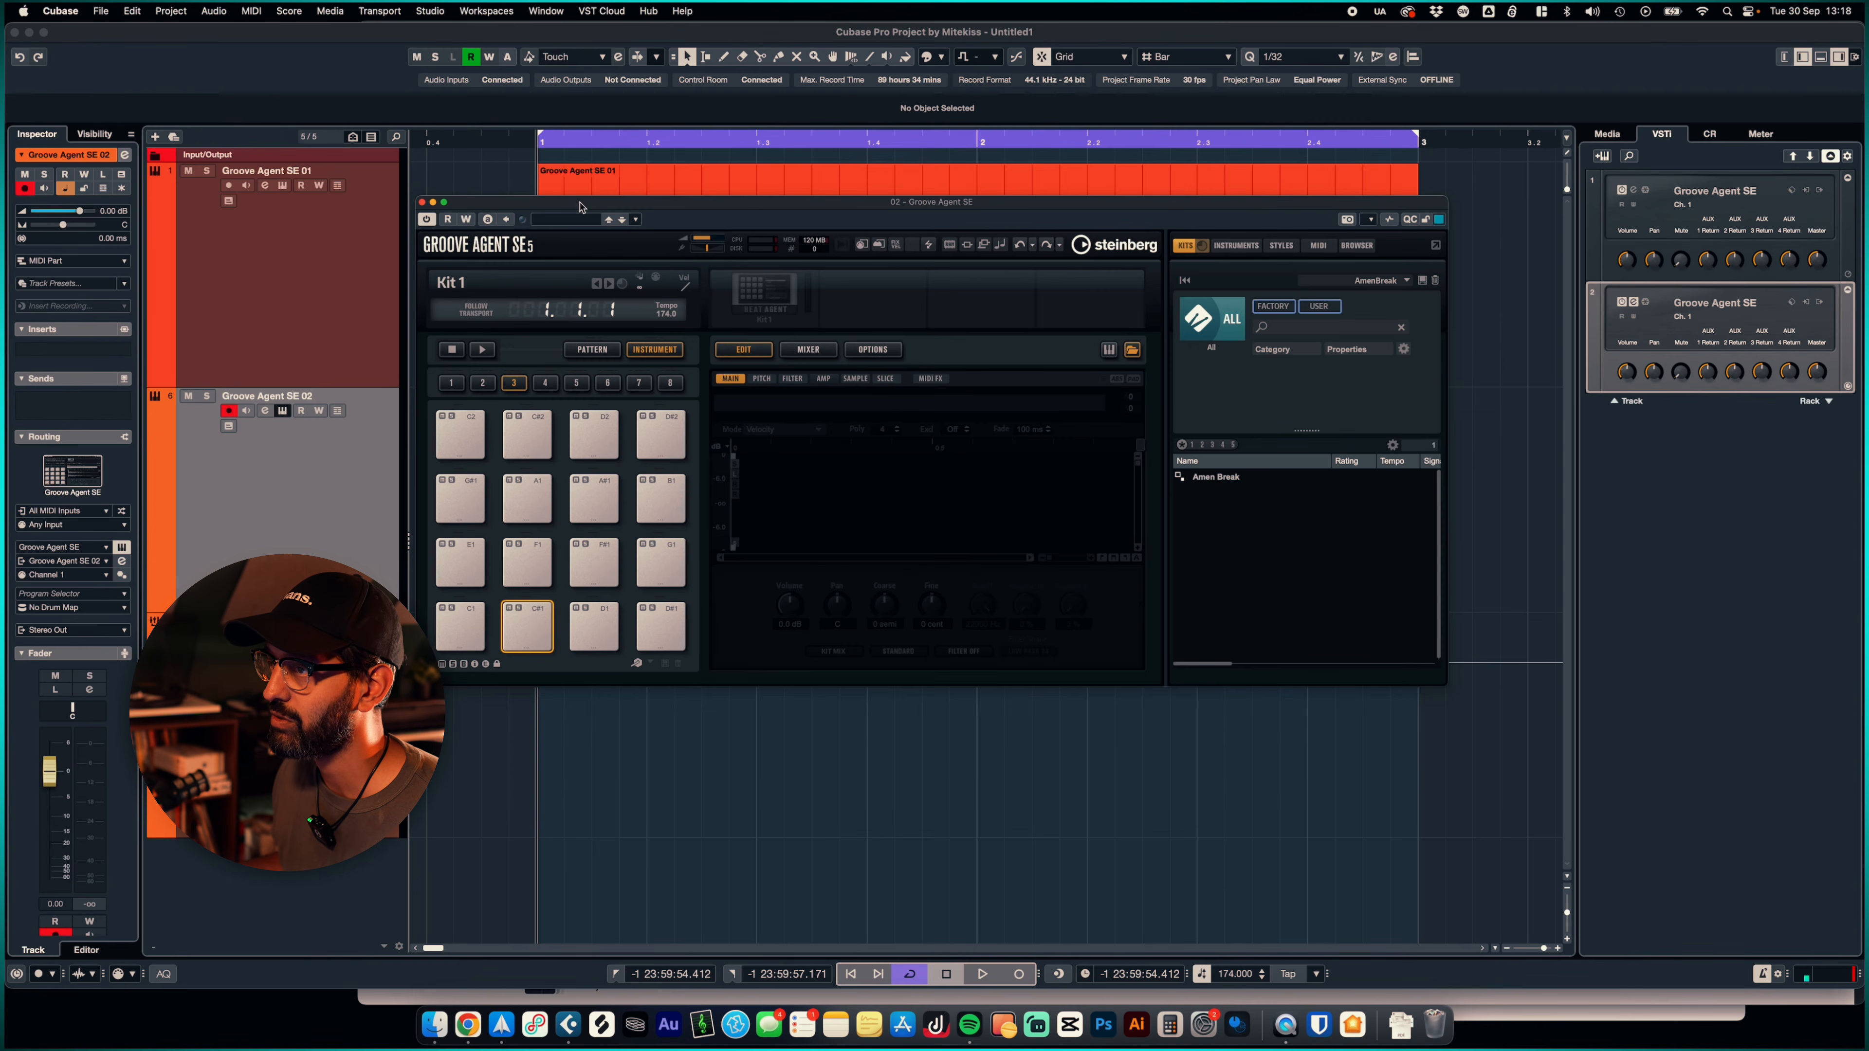
{"action": "left_click_drag", "start_coordinate": [579, 207], "coordinate": [730, 271]}
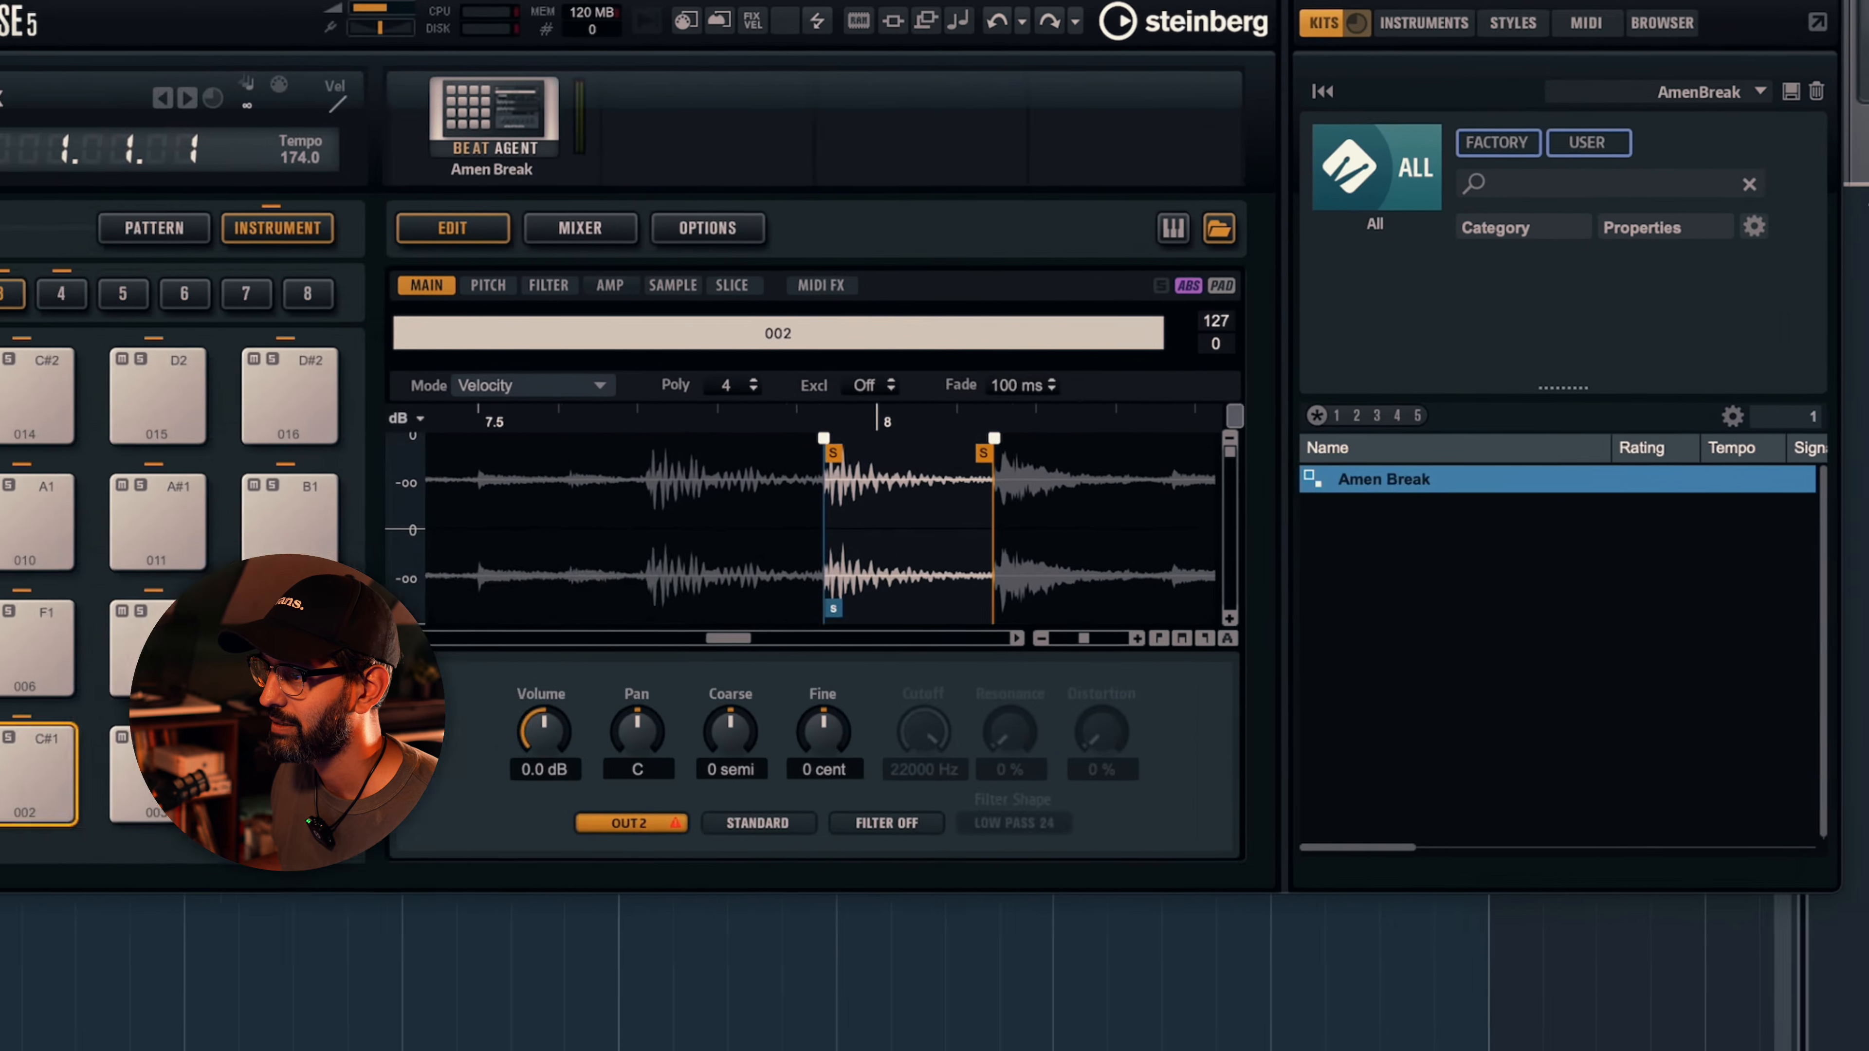
- Audition pads 001, 002 and 004 of the Amen Break kit in the second instance
{"action": "left_click", "coordinate": [501, 767]}
{"action": "left_click", "coordinate": [639, 768]}
{"action": "left_click_drag", "start_coordinate": [929, 757], "coordinate": [965, 748]}
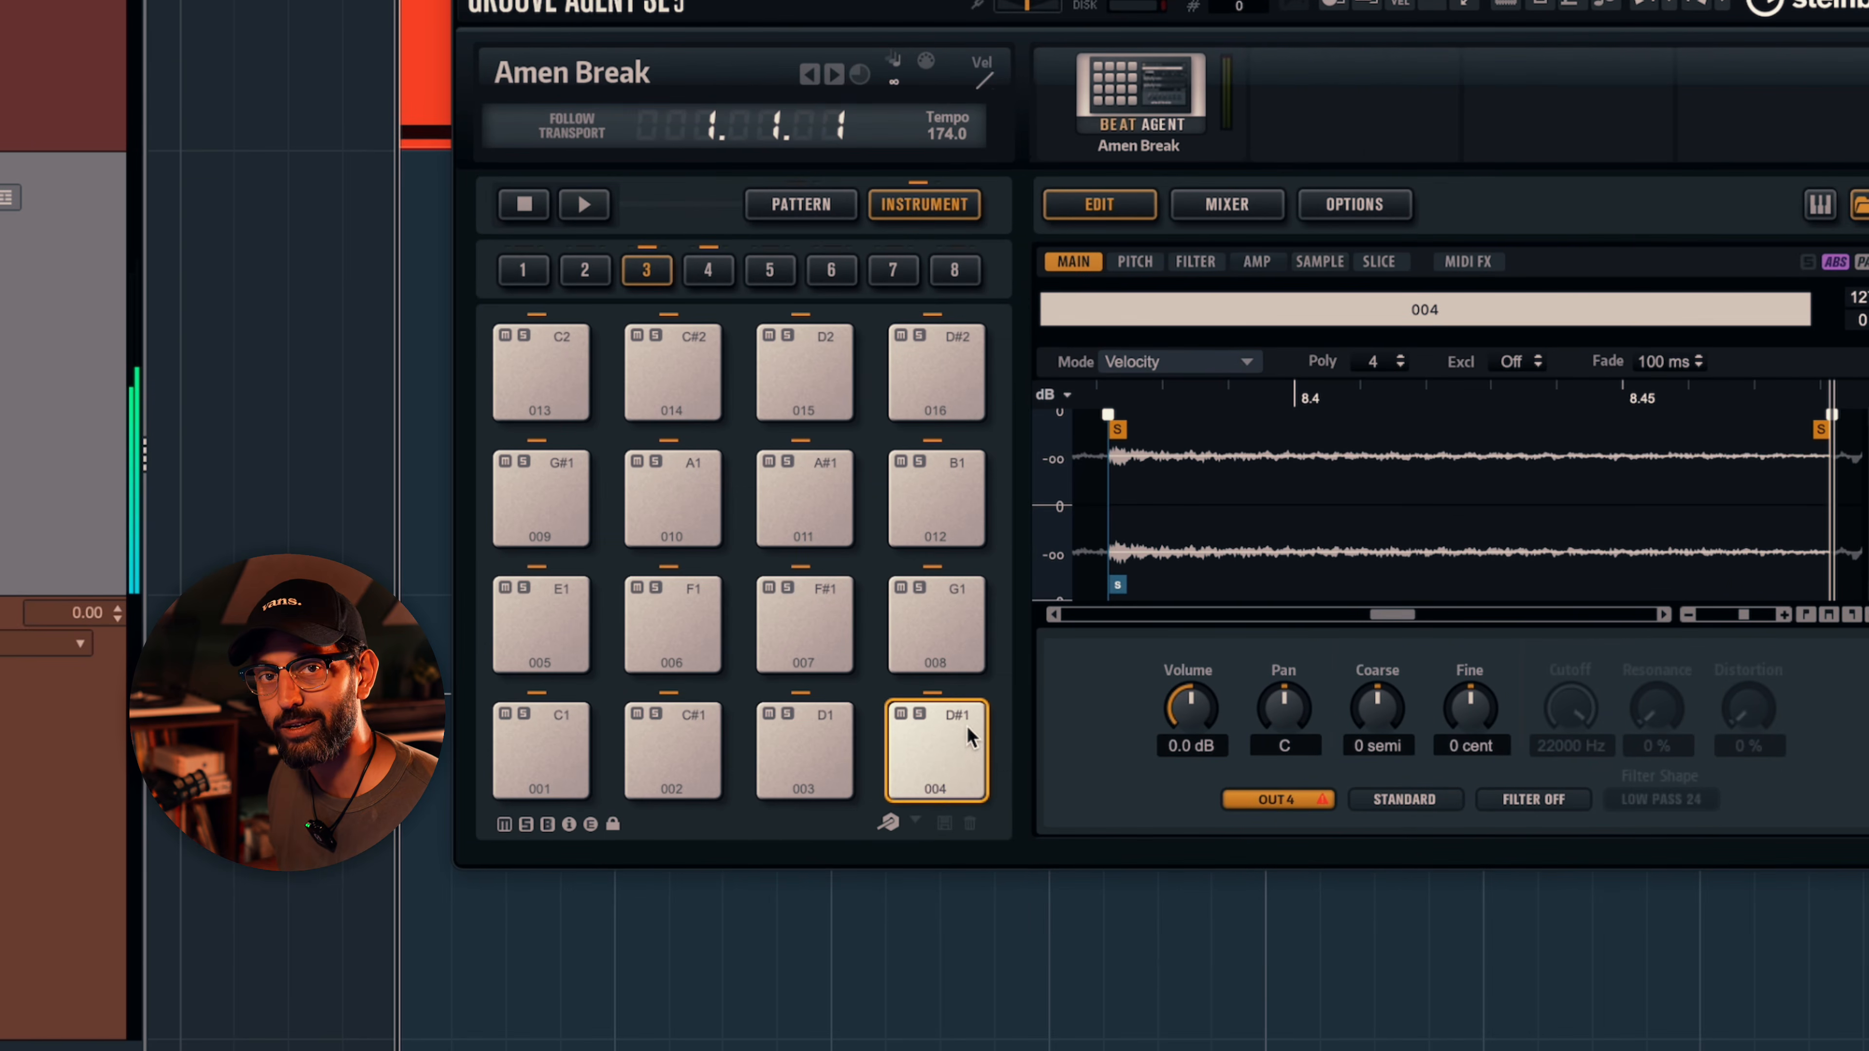